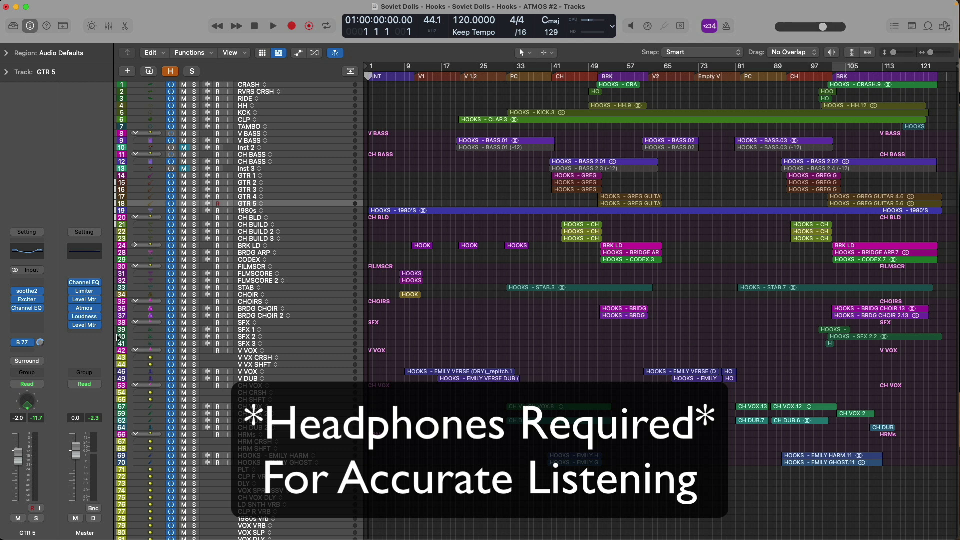
click(84, 309)
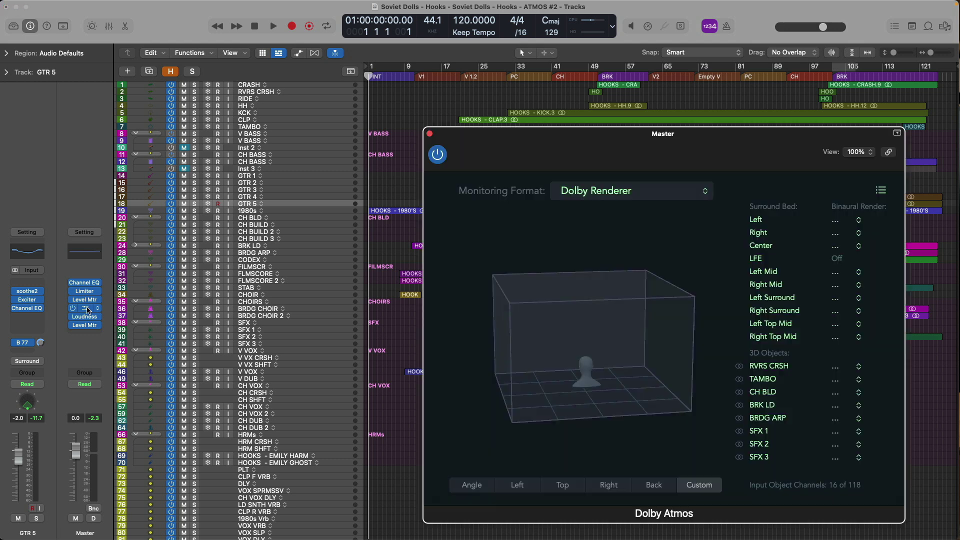
click(702, 194)
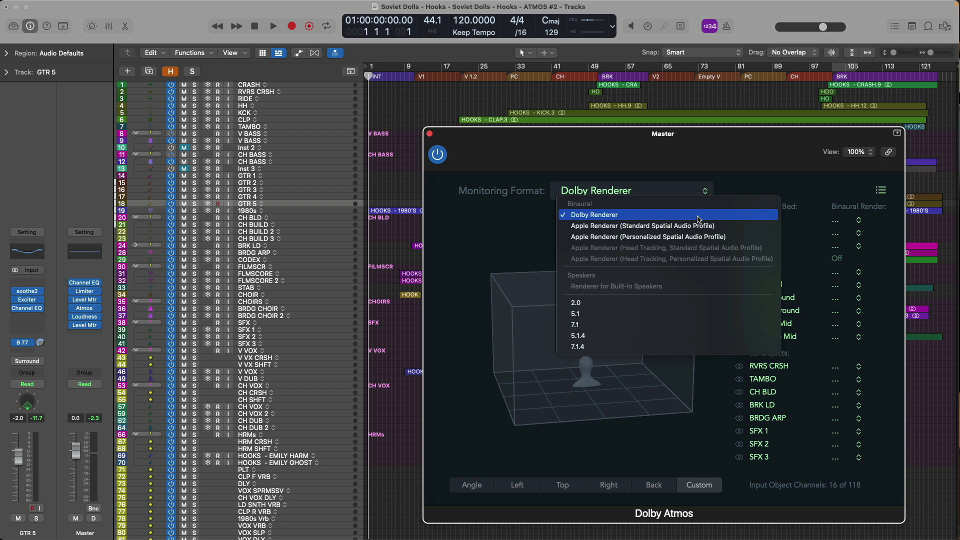
Keep Dolby Renderer, close the Dolby Atmos view, and scroll through the mixer's channel strips
click(697, 171)
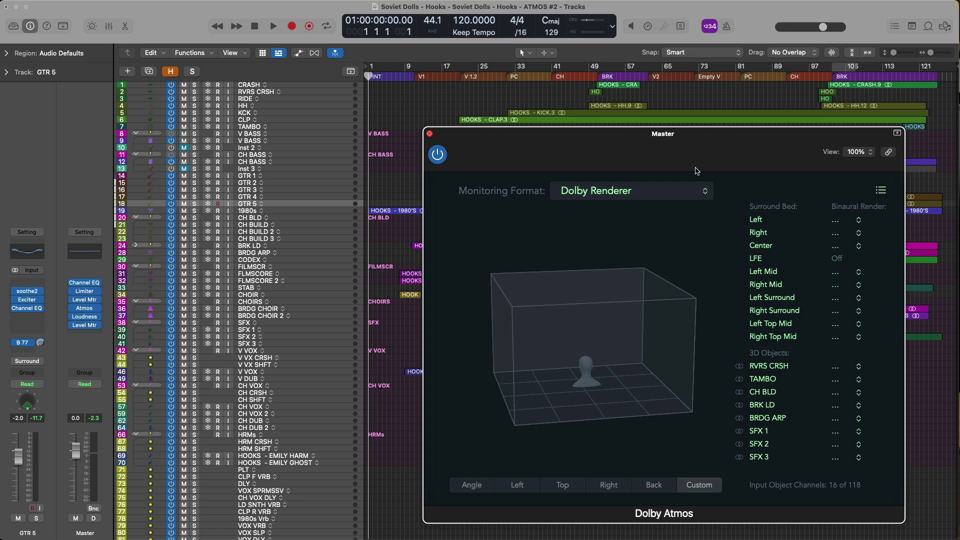
key(super+w)
key(x)
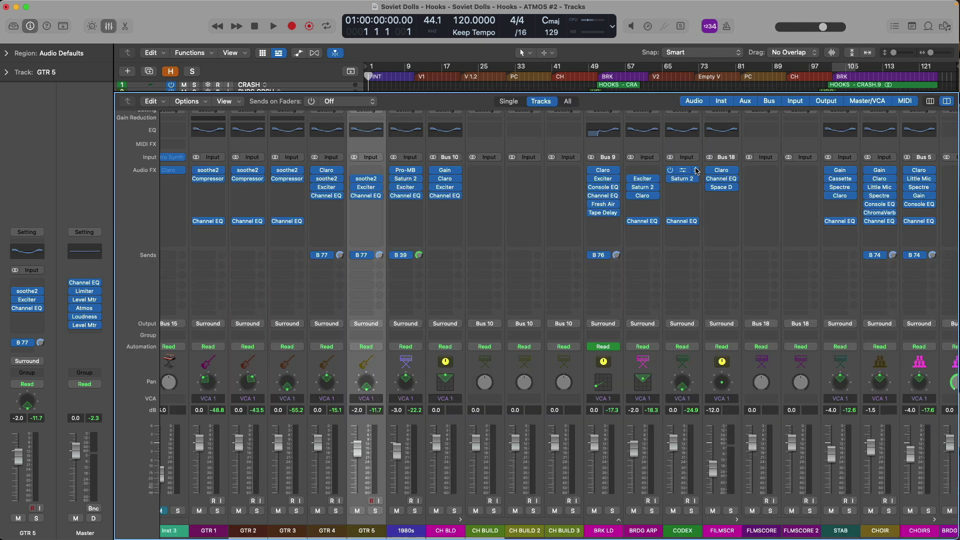
scroll(624, 291, left, 5)
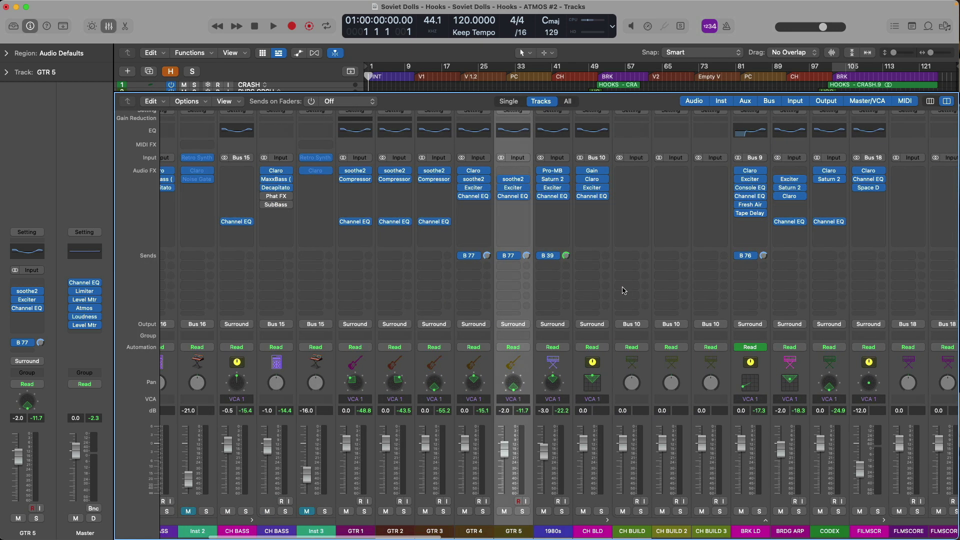
scroll(624, 291, left, 10)
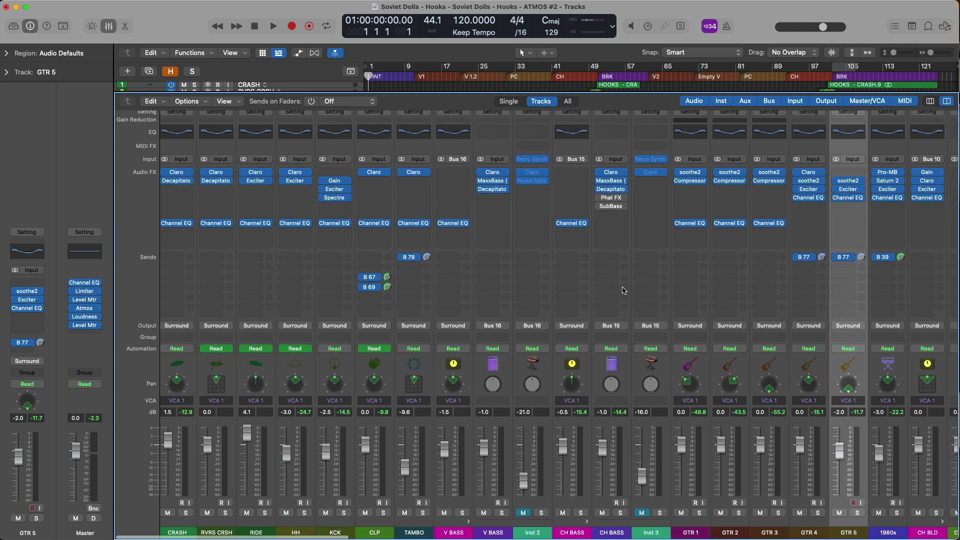
scroll(624, 290, right, 15)
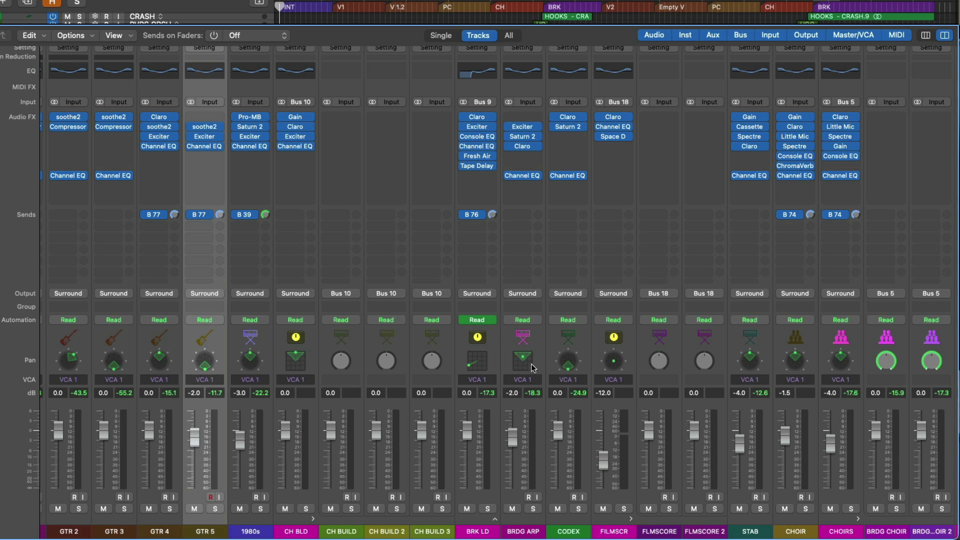
Make GTR 5 a 3D Object Panner routed to Surround and pan it toward the back
right_click(211, 364)
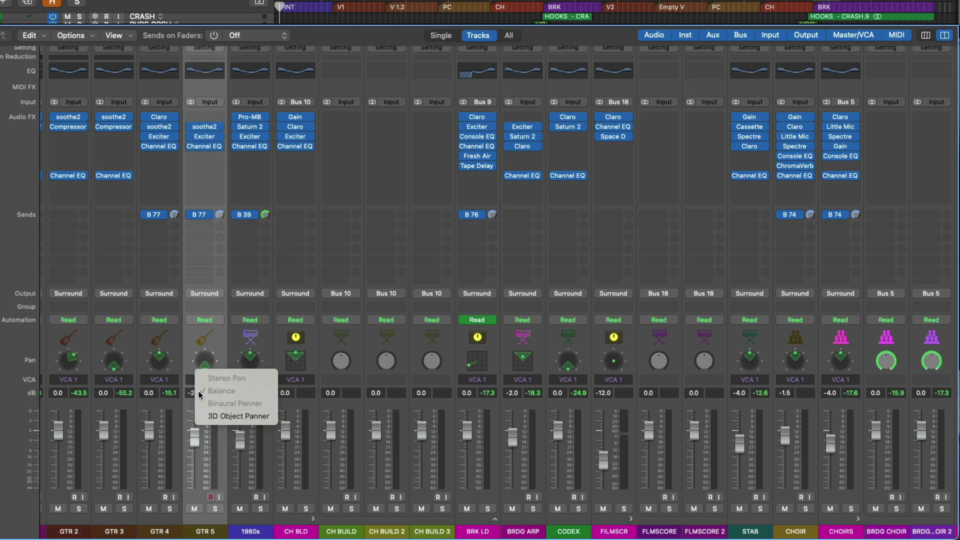
click(203, 416)
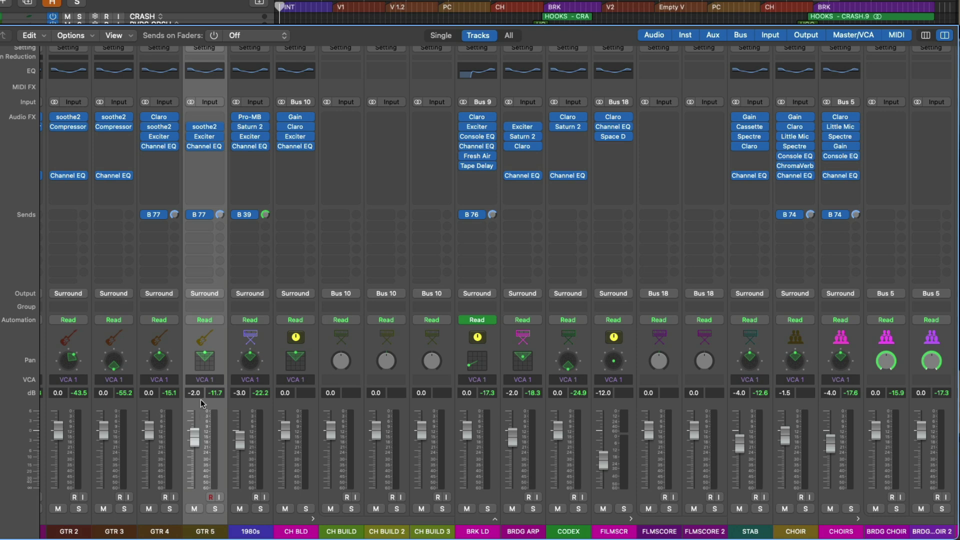
click(204, 294)
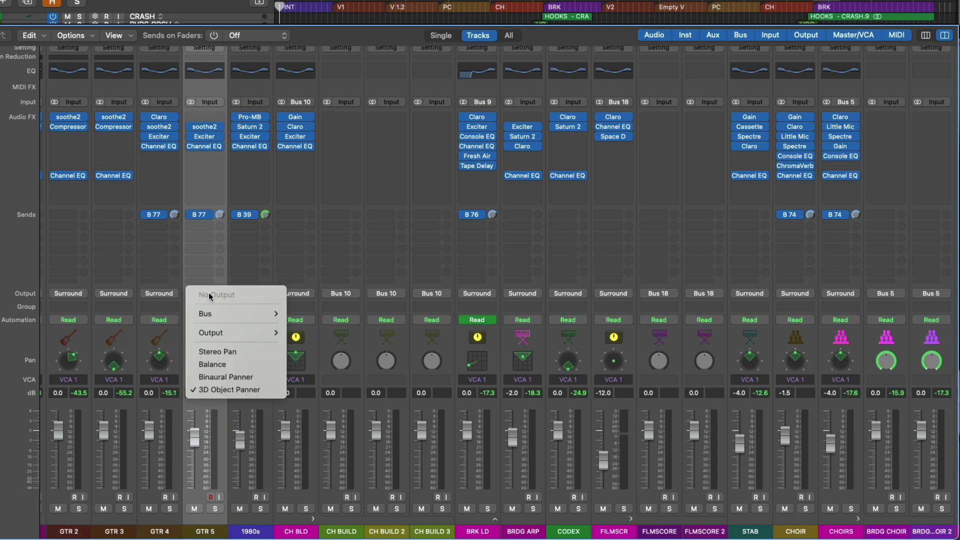
mouse_move(208, 333)
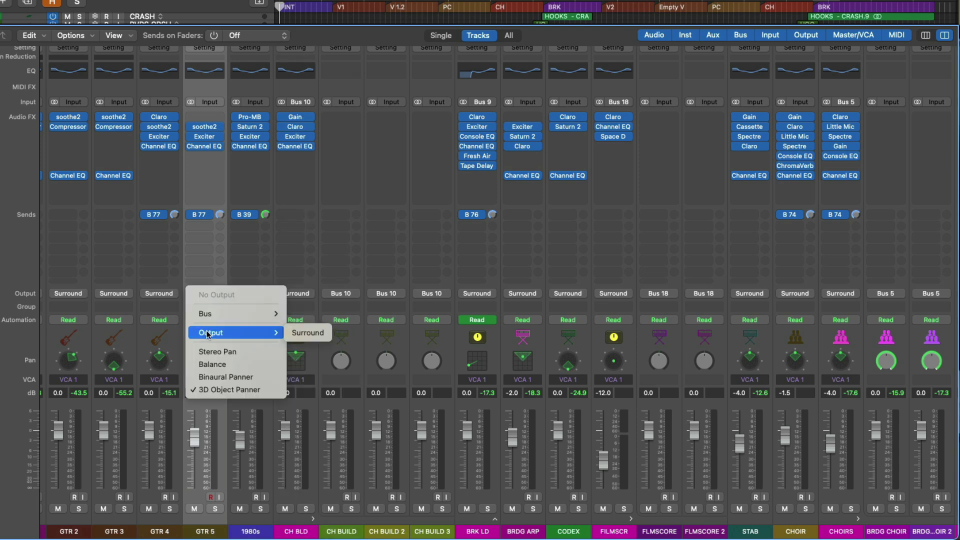
click(289, 333)
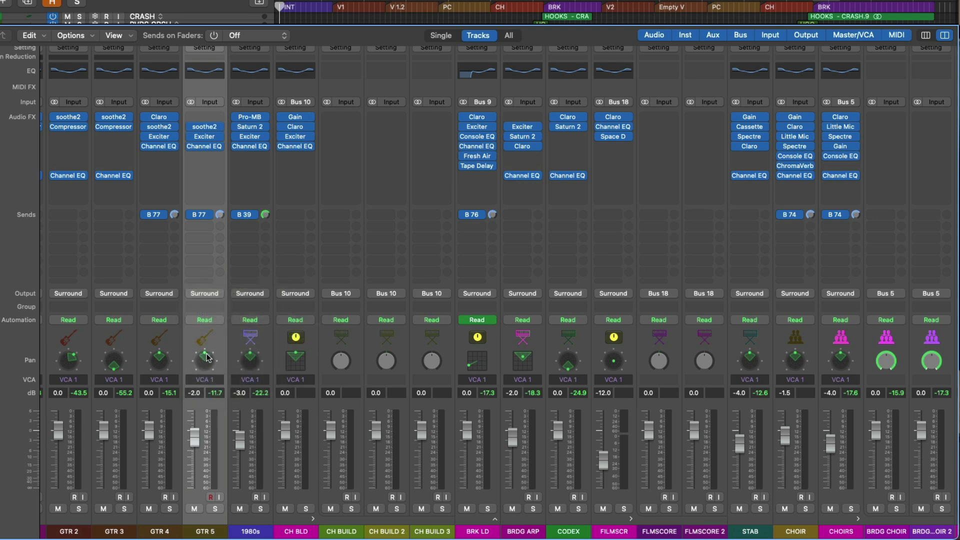
drag(197, 359, 204, 374)
key(x)
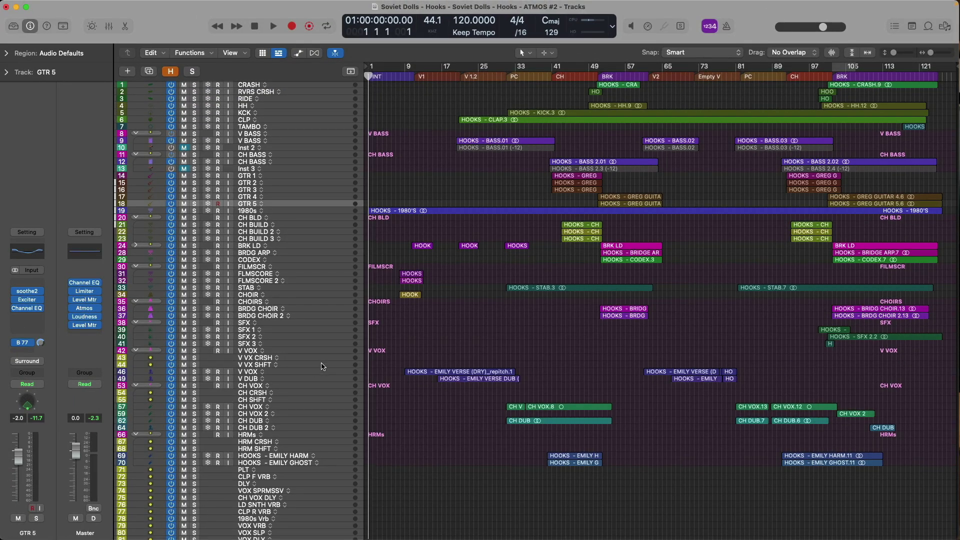
Make CH BLD taller, widen the track headers, and zoom to the bridge around BRK LD
drag(394, 193, 464, 236)
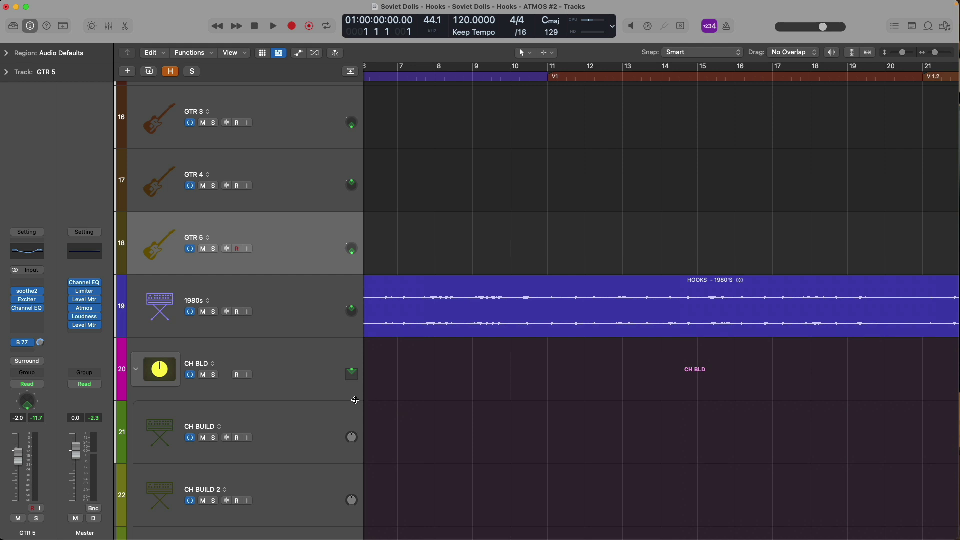
drag(356, 400, 352, 441)
drag(362, 382, 400, 381)
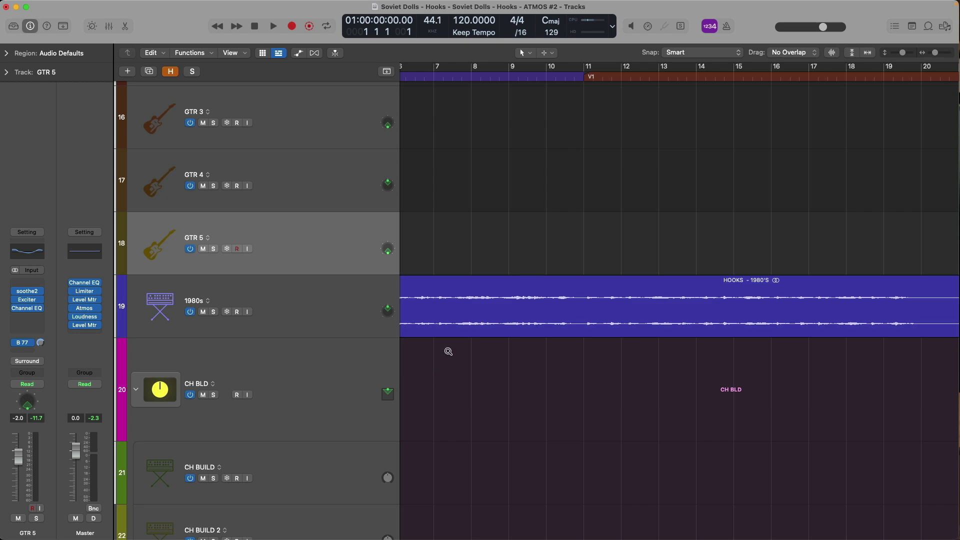
key(z)
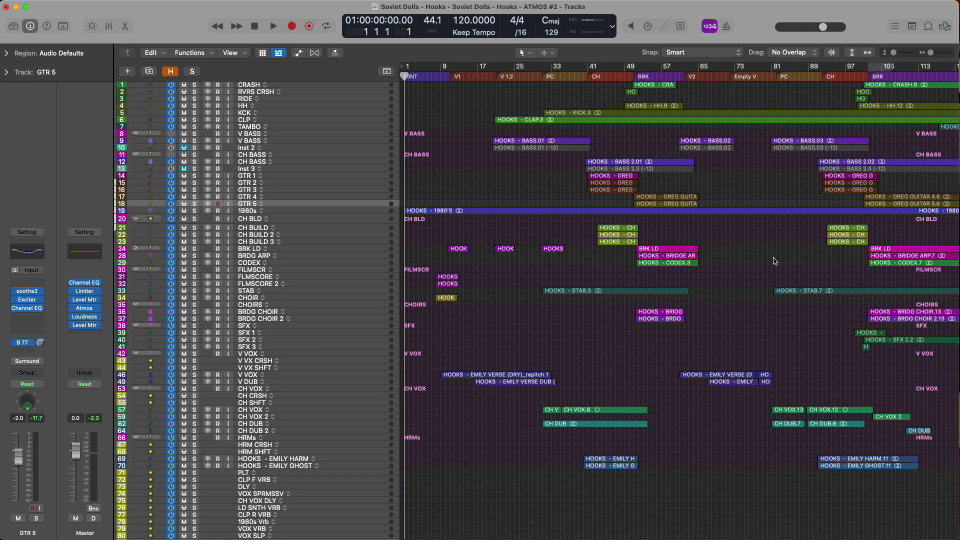
drag(854, 227, 945, 259)
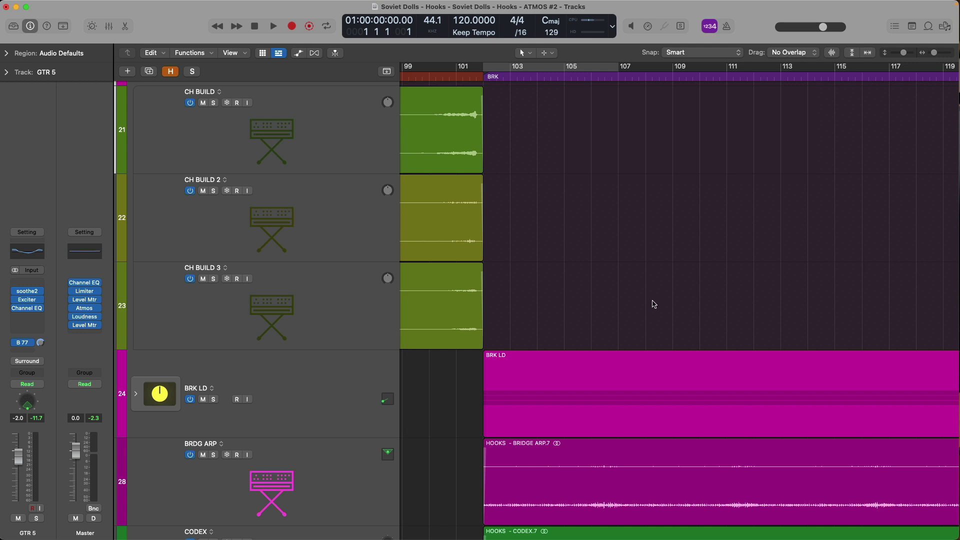
Solo BRK LD, cycle bars 103–107, and turn off its automation Read
click(375, 369)
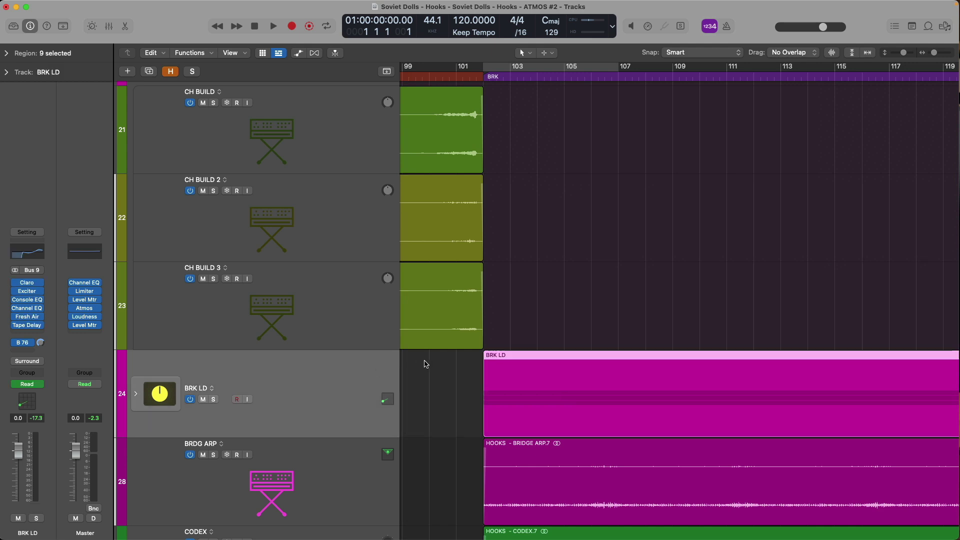
key(ctrl+s)
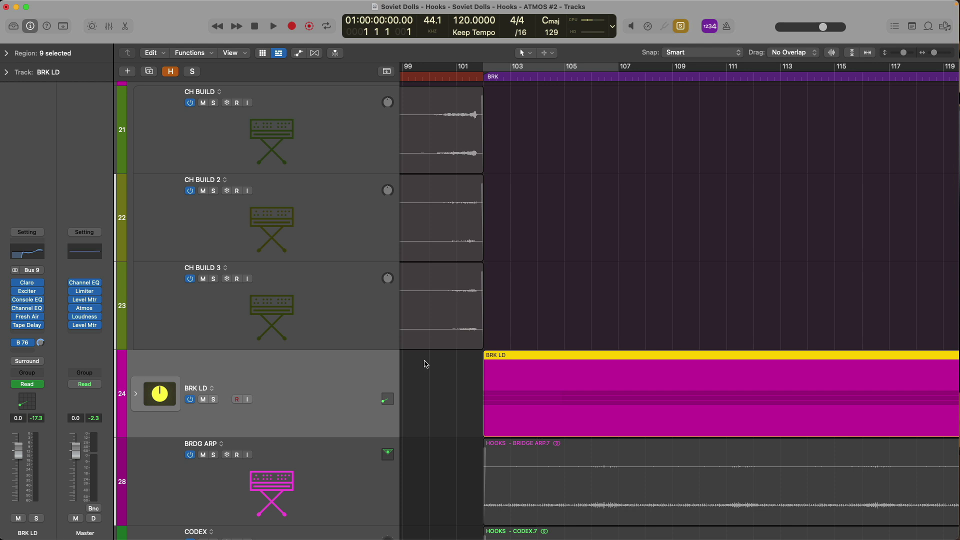
key(c)
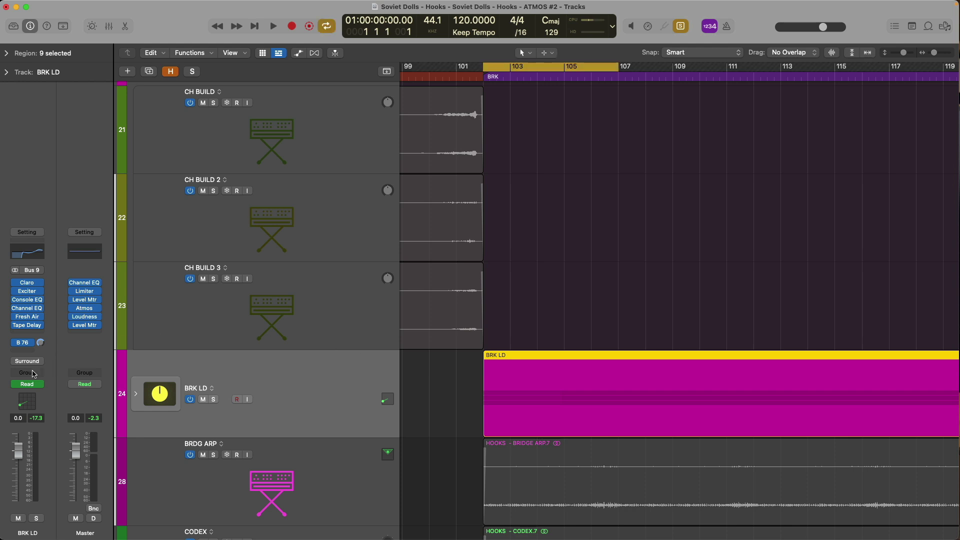
click(15, 384)
Pan BRK LD from back-left to the front and preview the movement in playback
drag(20, 404, 26, 391)
drag(27, 393, 28, 392)
key(space)
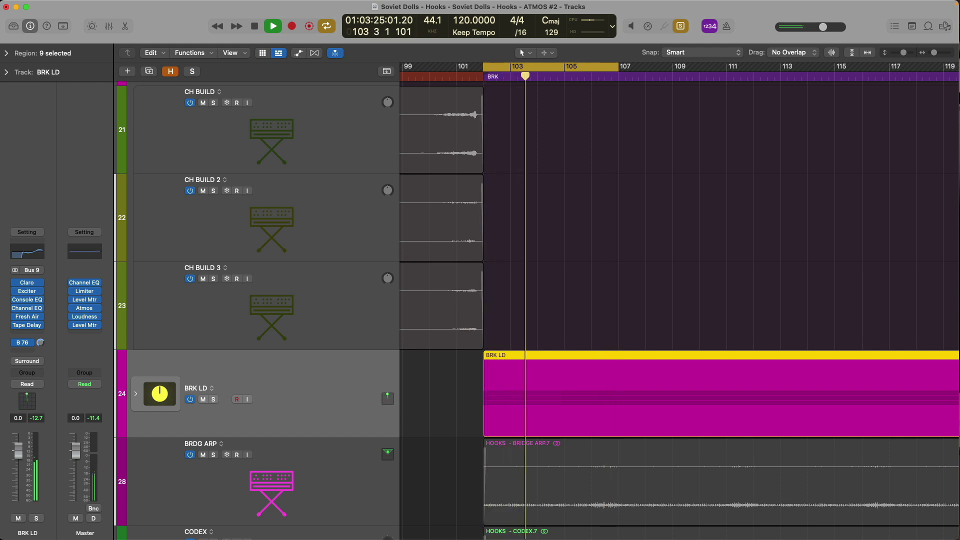
key(space)
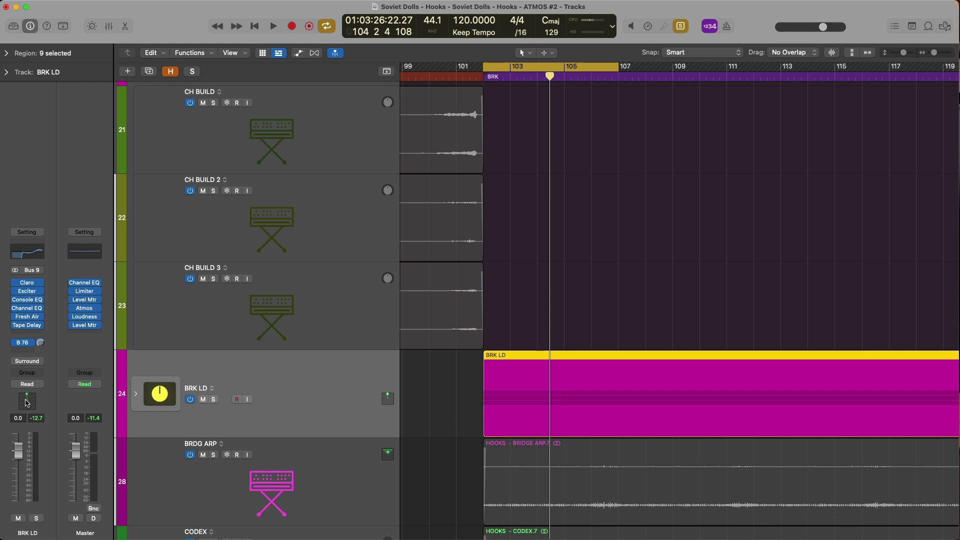
Open BRK LD's 3D Object Panner, extend the cycle to bar 108, and centre the panner window
double_click(27, 402)
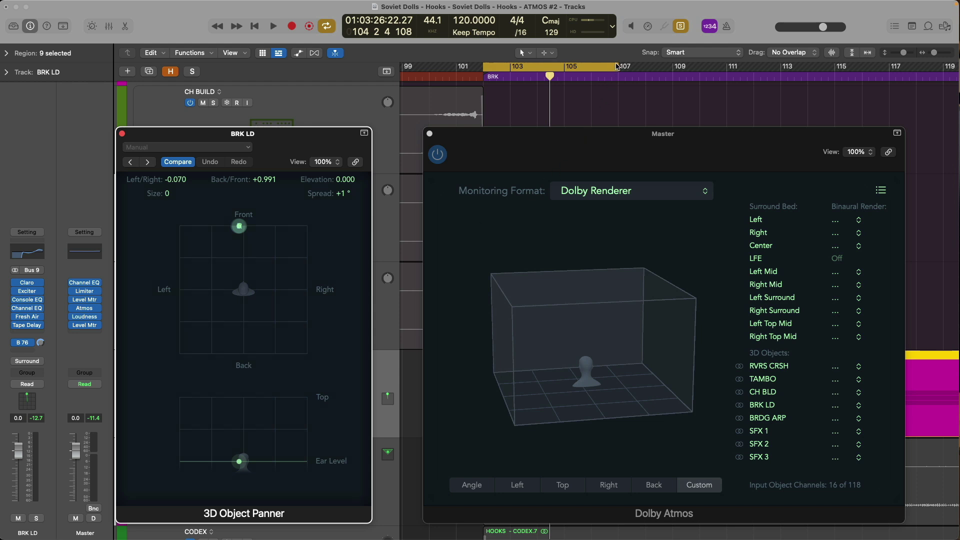
drag(615, 68, 646, 68)
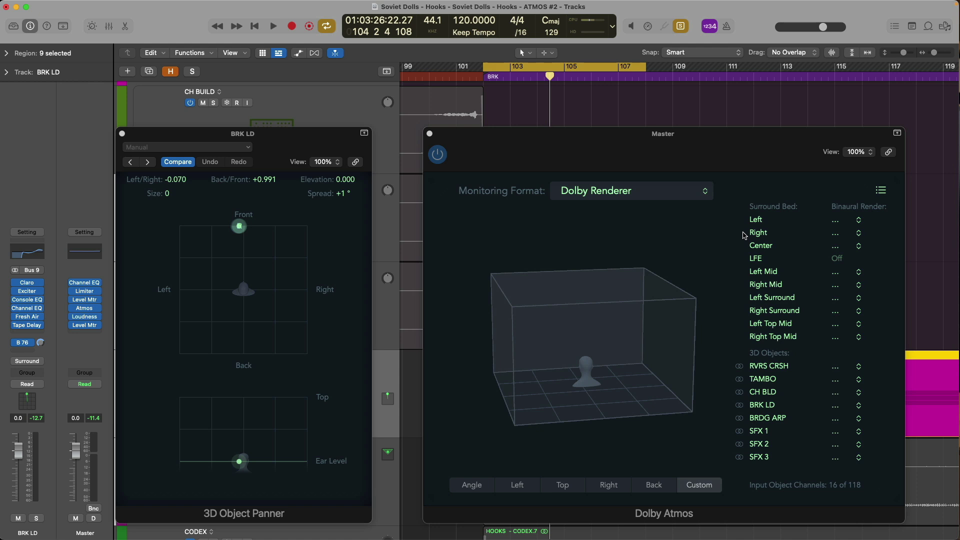
click(337, 233)
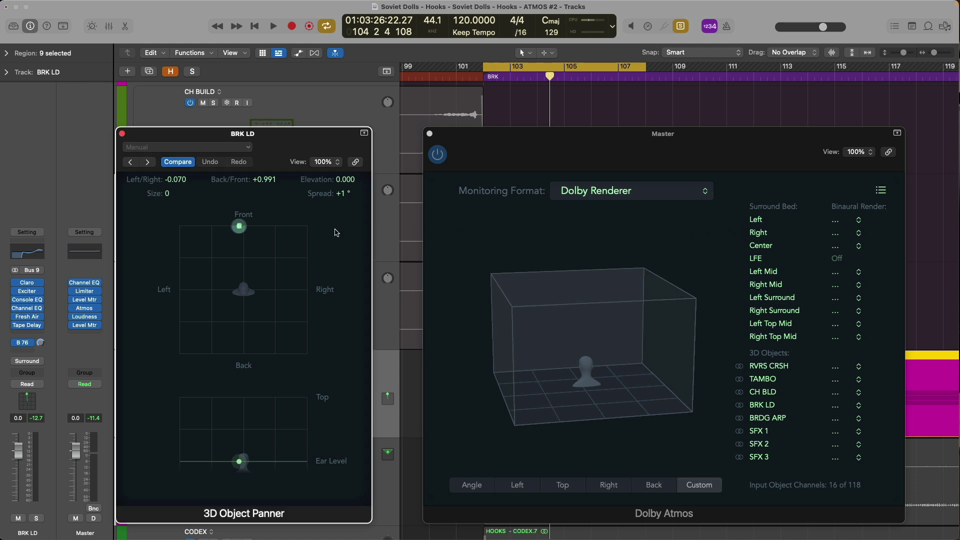
drag(319, 139, 608, 134)
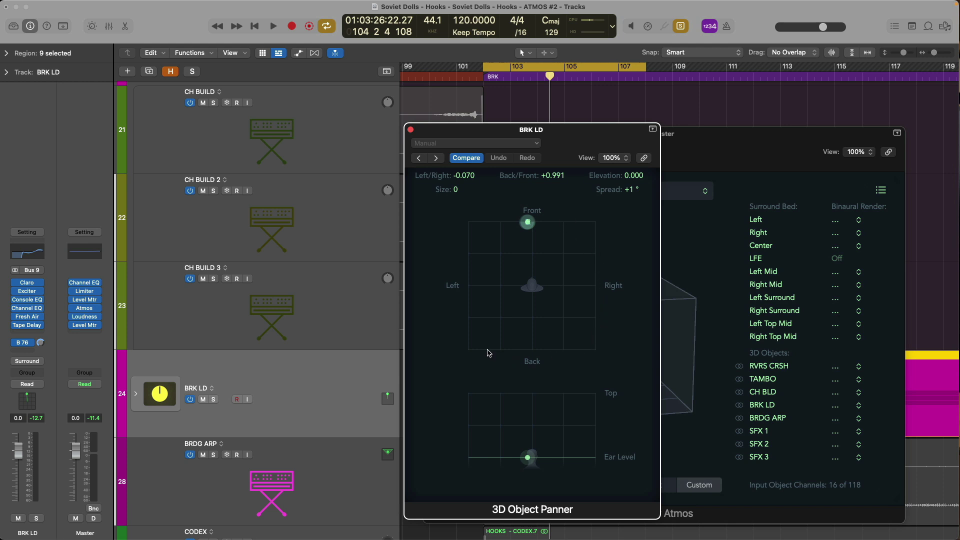
scroll(266, 252, down, 2)
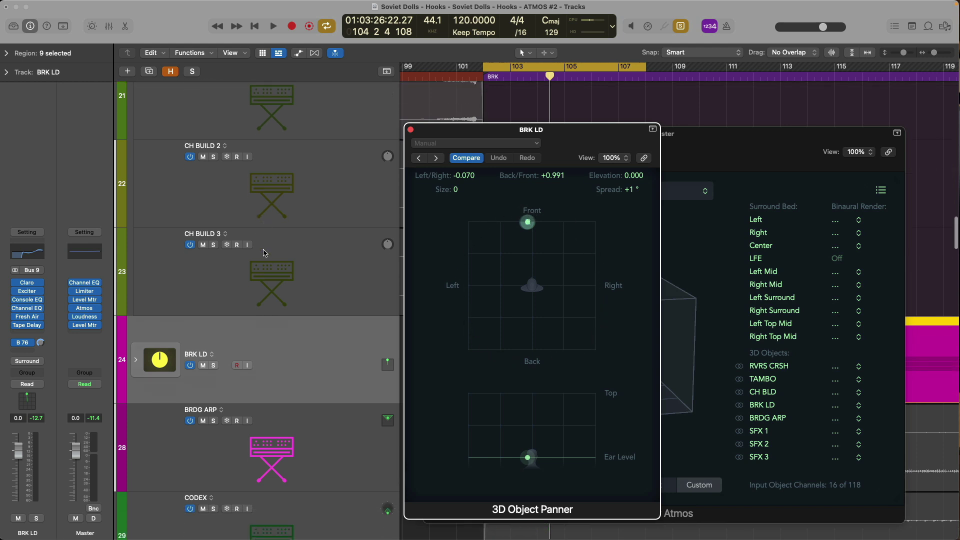
scroll(265, 252, down, 6)
Open and then close CODEX's Surround Panner, placing BRK LD's panner beside the Atmos view
double_click(385, 399)
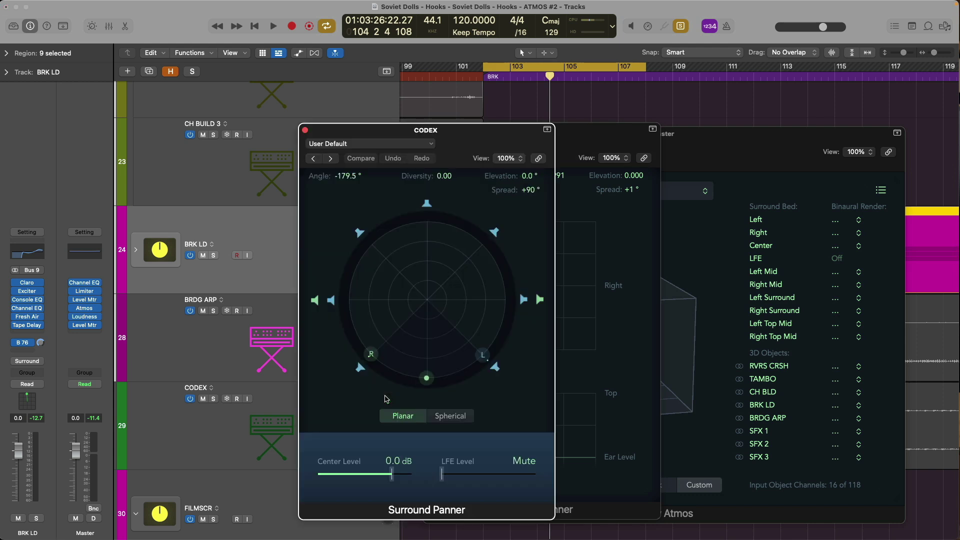
drag(476, 143, 299, 135)
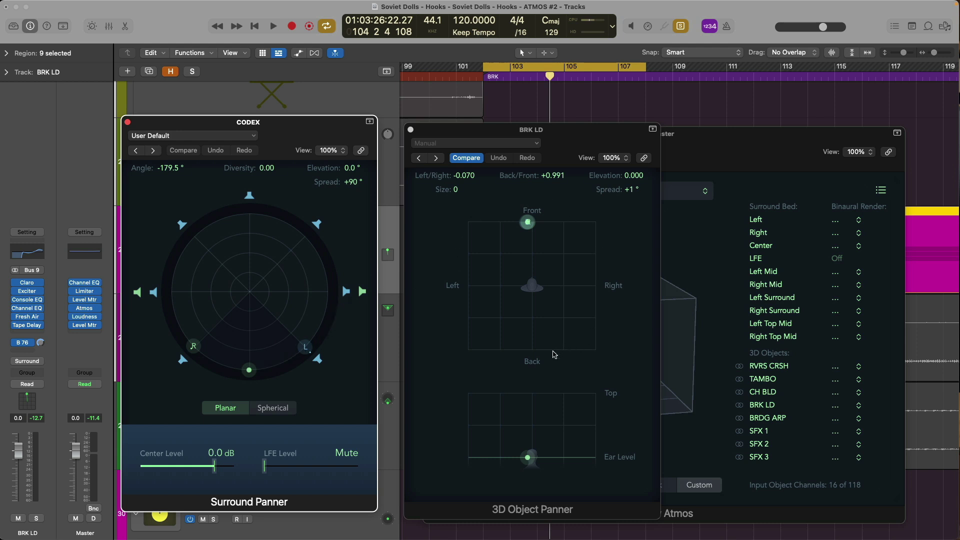
click(128, 122)
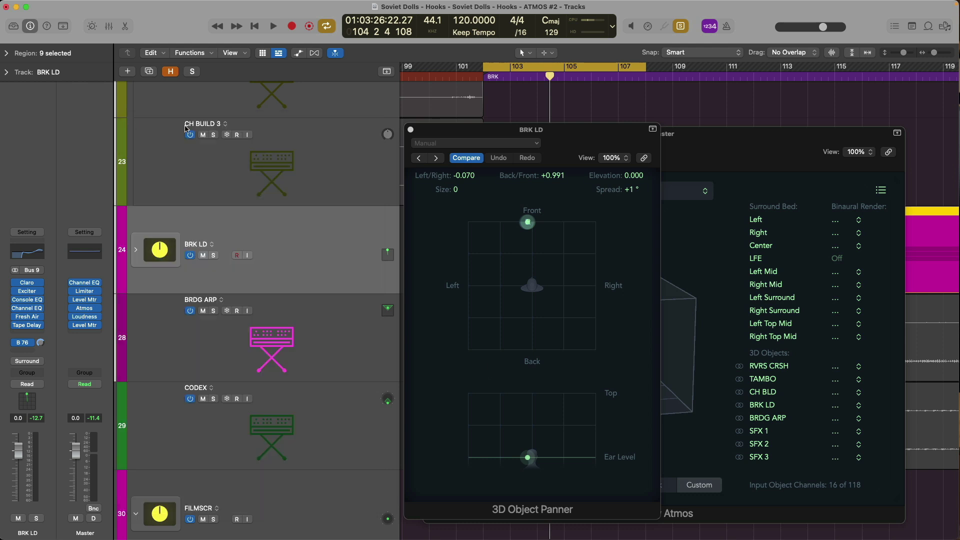
drag(461, 134, 199, 140)
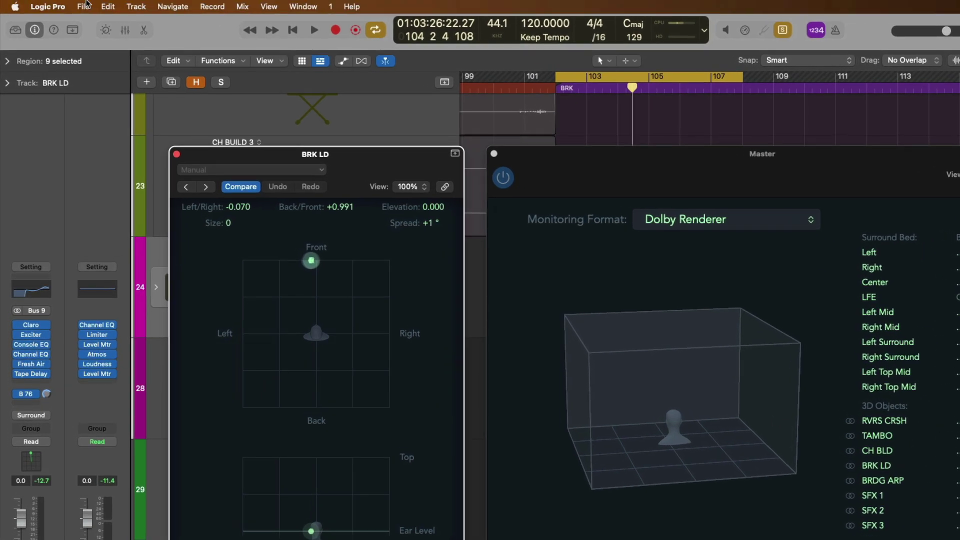
click(84, 6)
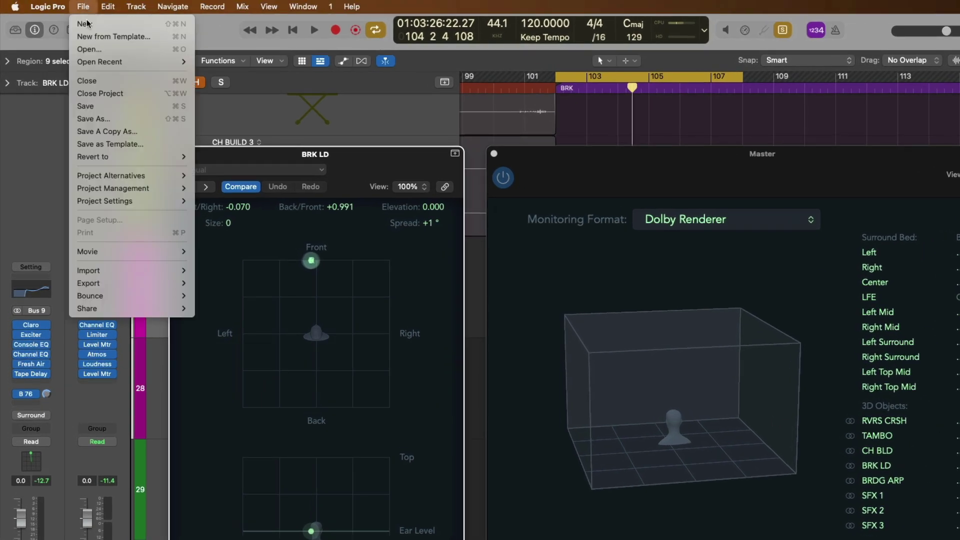
mouse_move(171, 284)
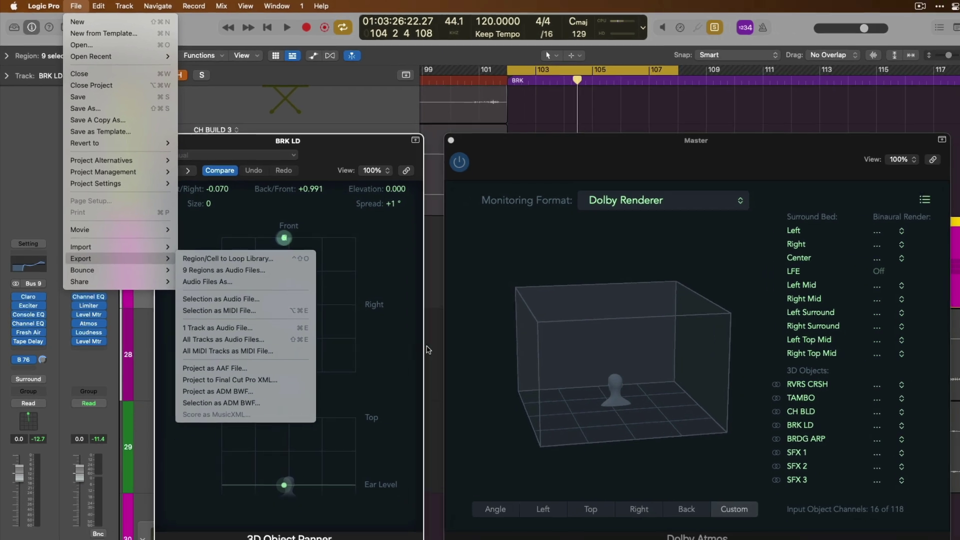
click(516, 368)
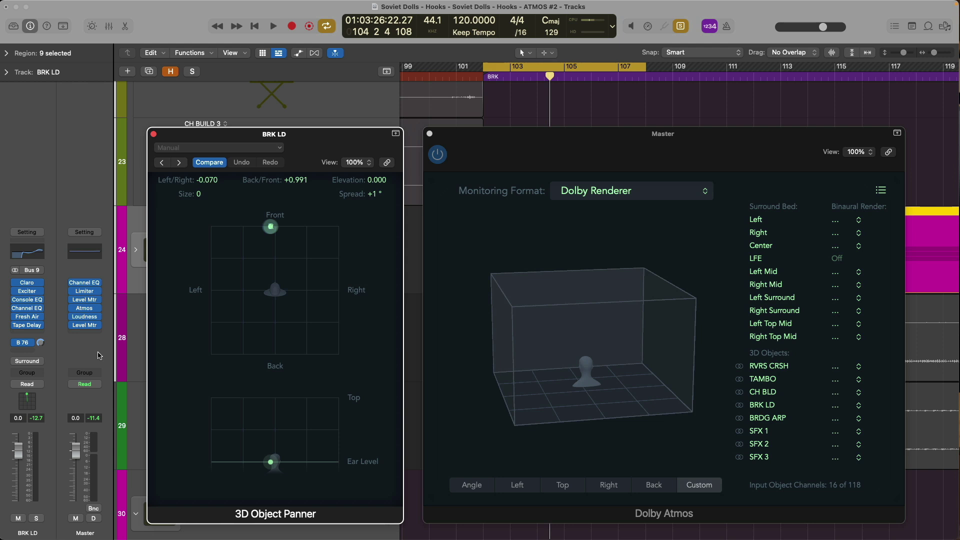
Enable the Master Channel EQ's high cut and sweep it to about 2680 Hz during playback
key(v)
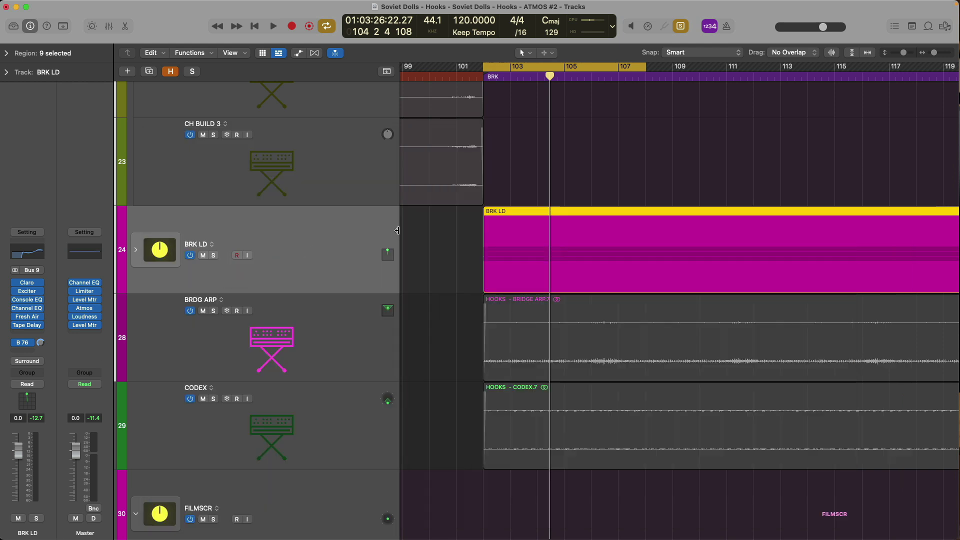
click(86, 287)
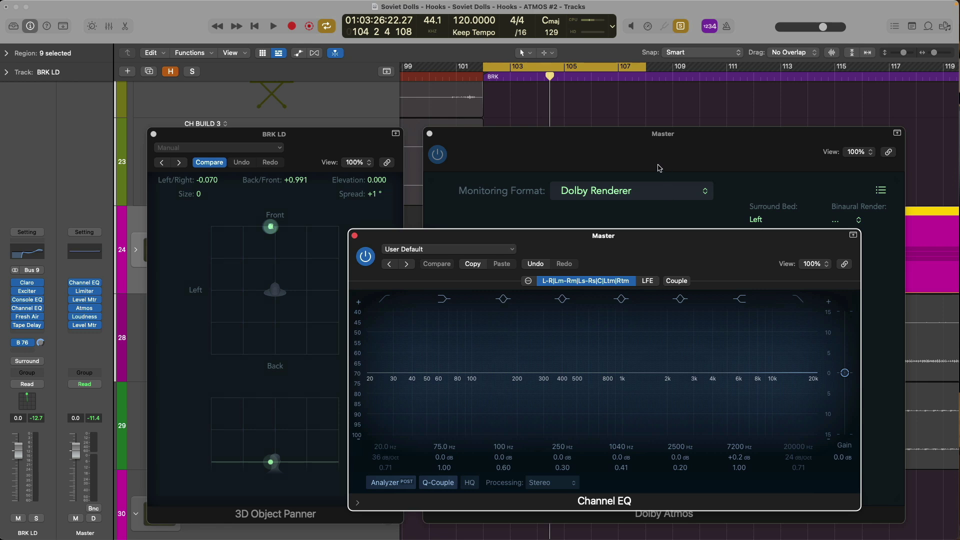
key(space)
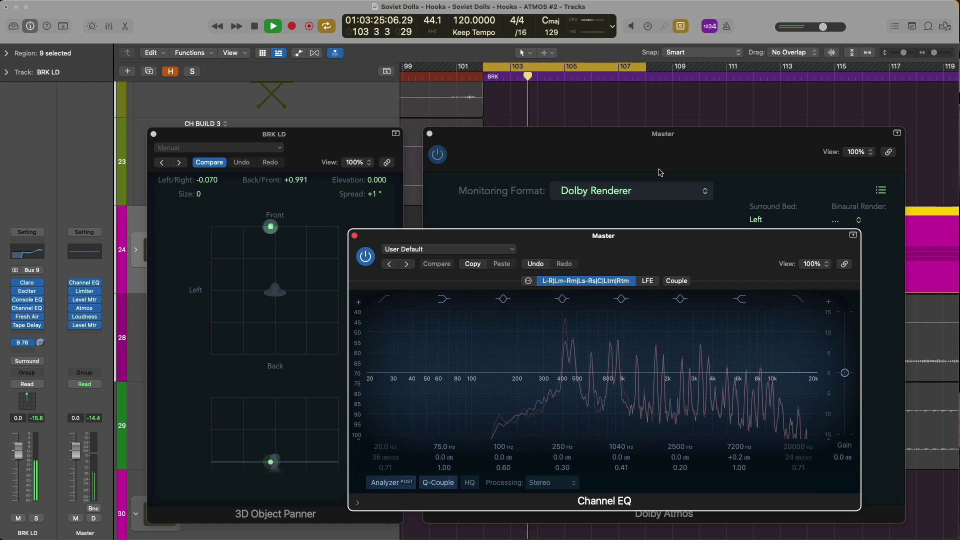
click(818, 387)
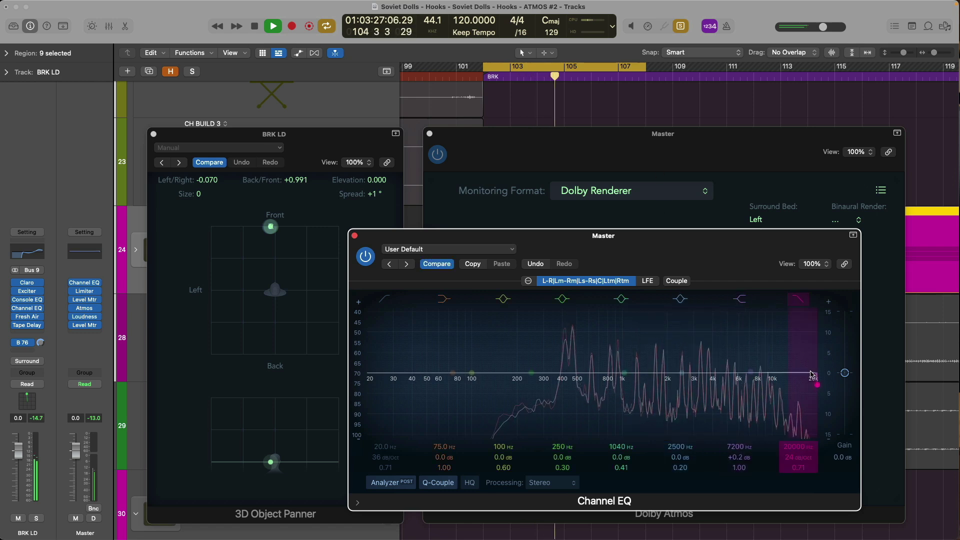
drag(821, 390, 600, 369)
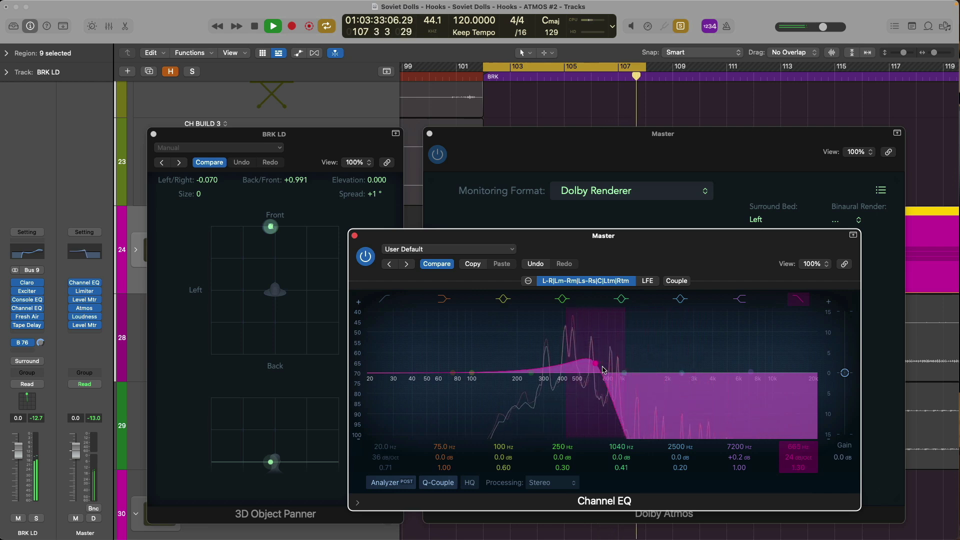
key(space)
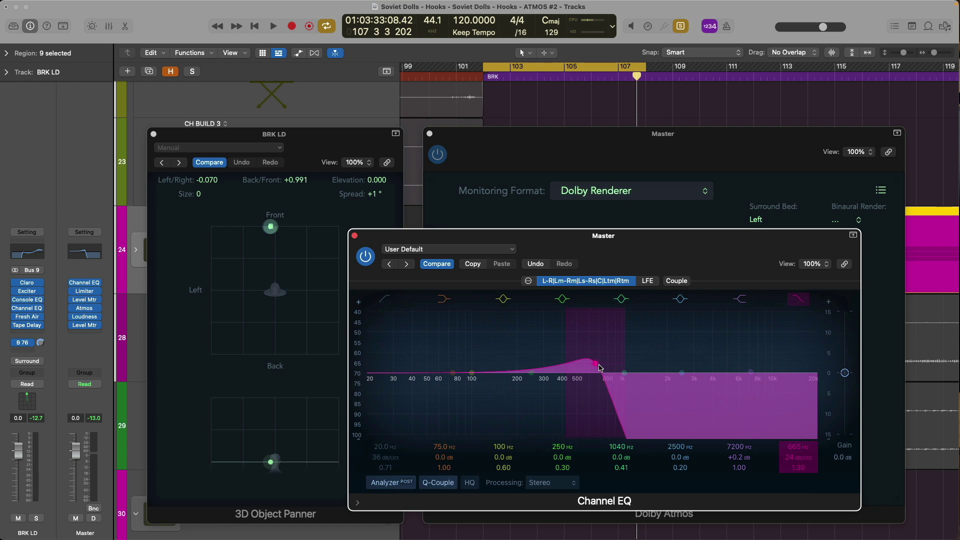
A/B the 665 Hz high cut by bypassing it, then lower it to about 590 Hz
click(24, 345)
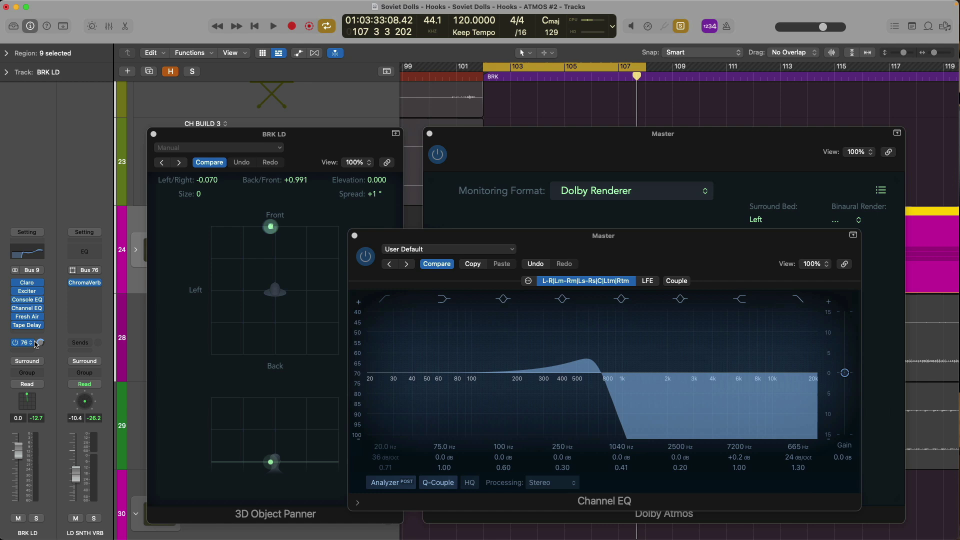
mouse_move(81, 306)
mouse_move(17, 347)
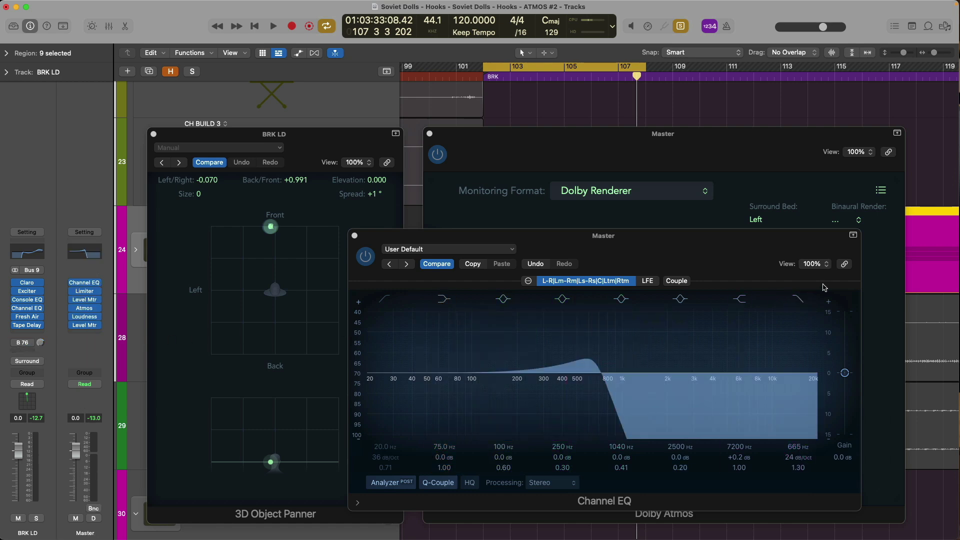
click(810, 299)
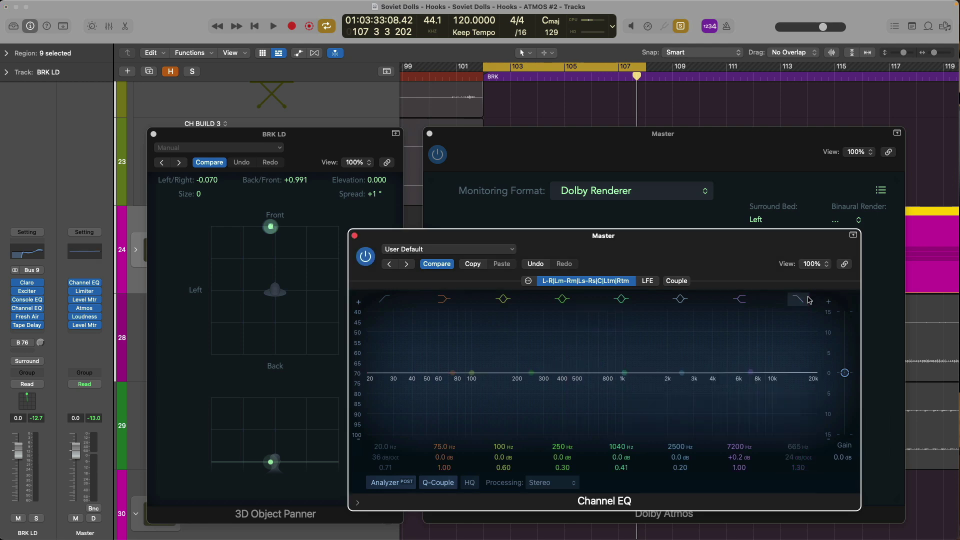
key(space)
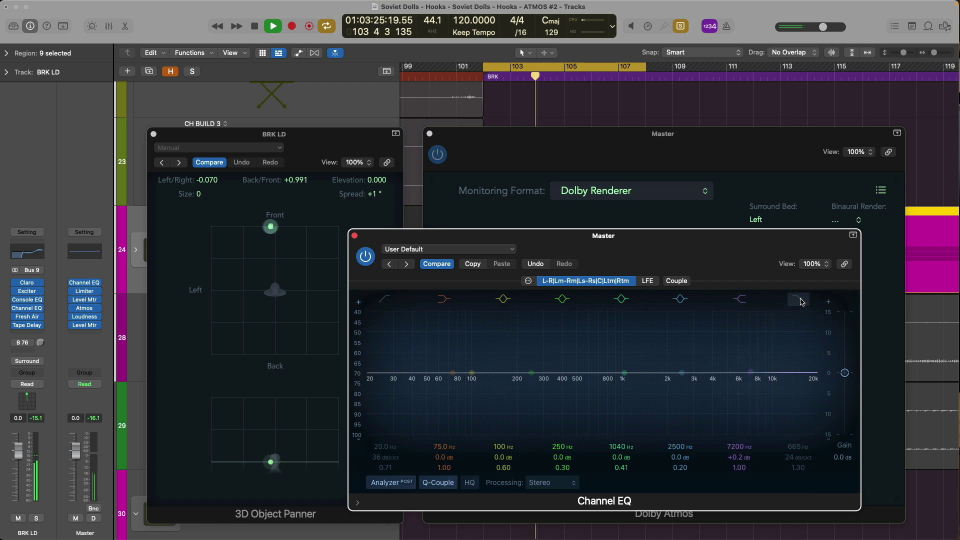
click(801, 300)
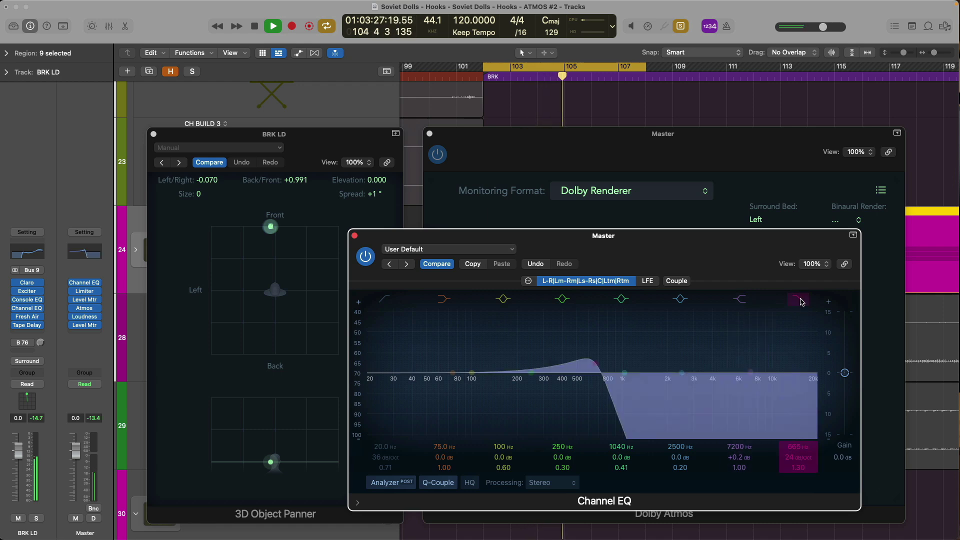
mouse_move(792, 447)
mouse_down()
mouse_move(791, 489)
mouse_move(792, 448)
mouse_up()
Stop playback and switch off the Channel EQ's 37.2 Hz high cut
click(769, 158)
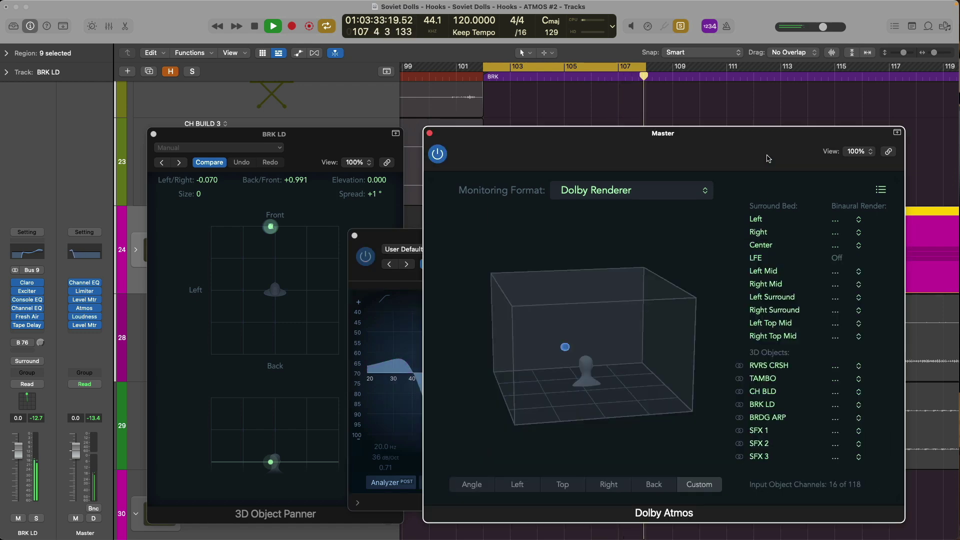
key(space)
click(397, 238)
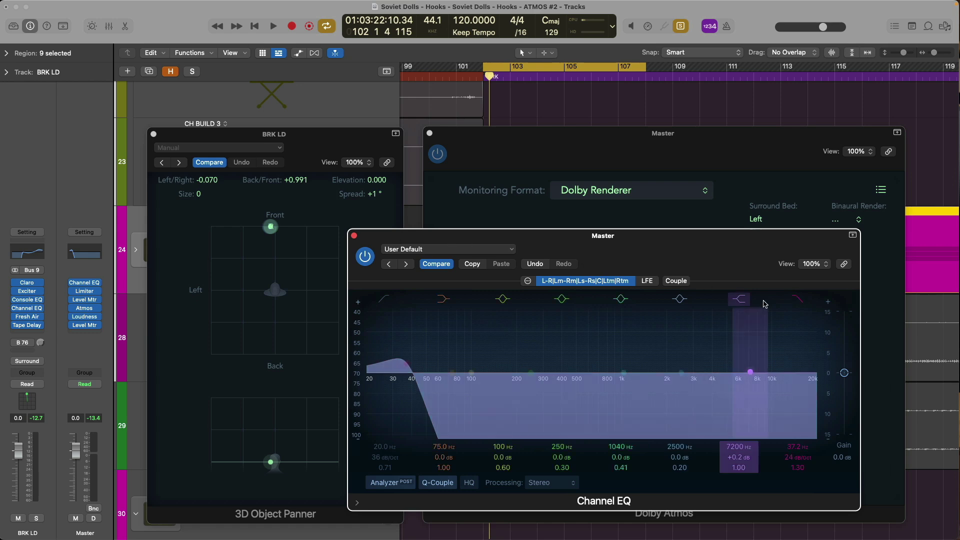
click(797, 300)
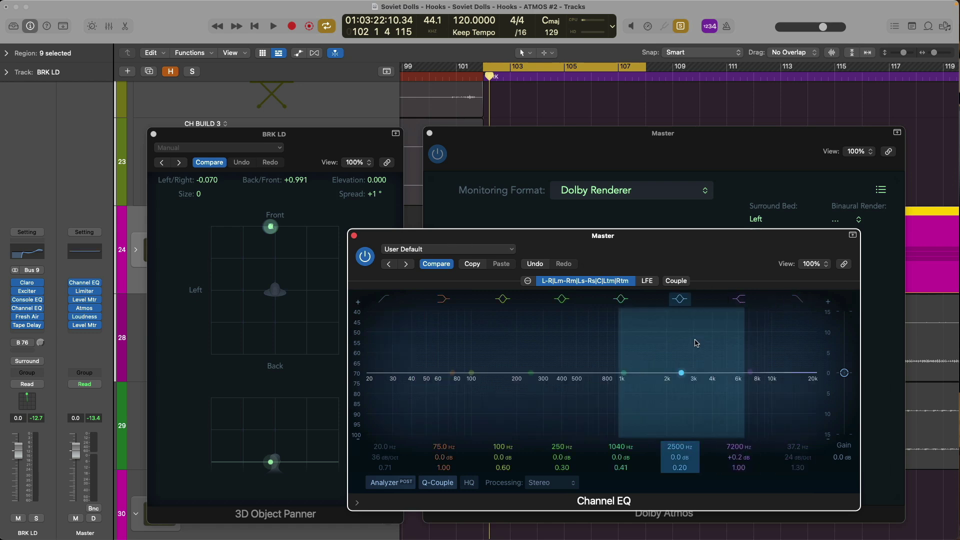
Orbit the Dolby Atmos room view to front and top-down angles while previewing the object
click(675, 169)
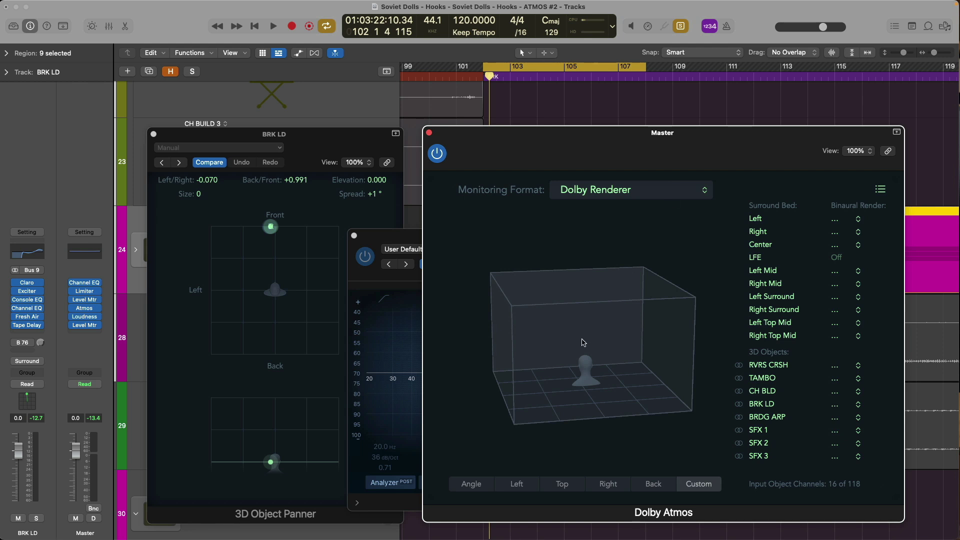
drag(583, 342, 626, 330)
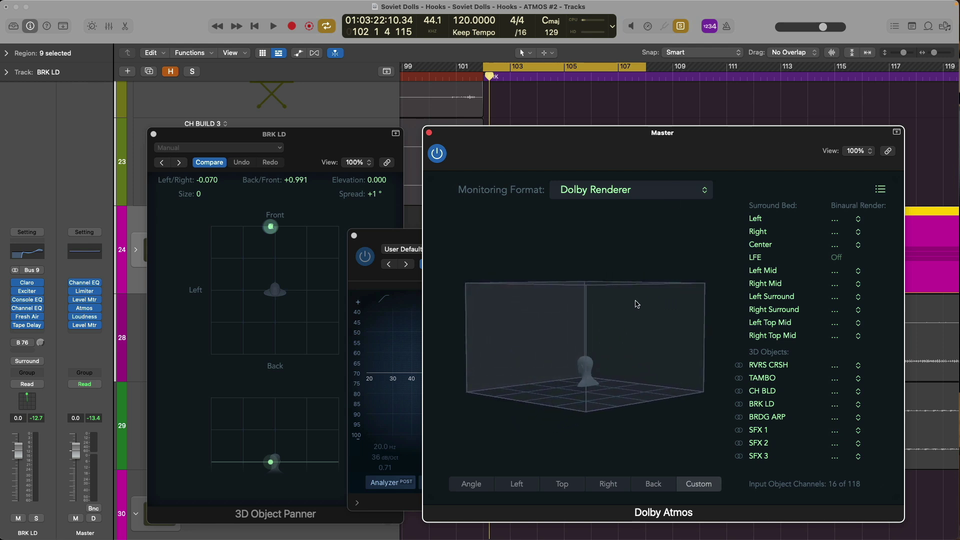
key(space)
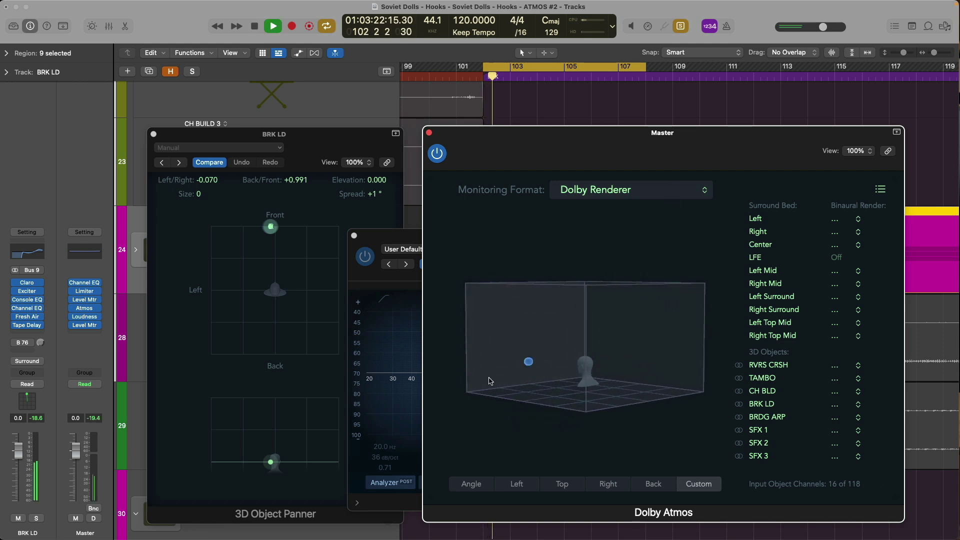
click(468, 485)
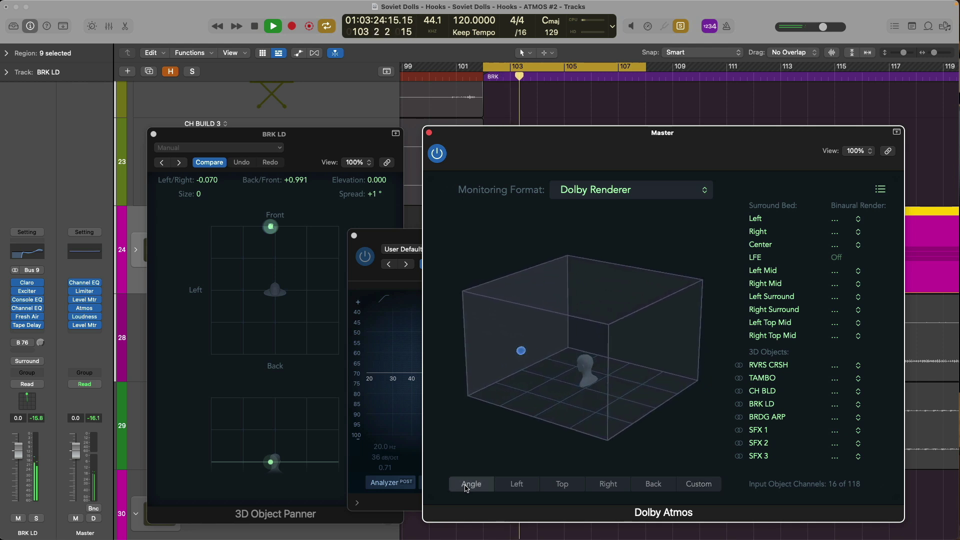
drag(531, 390, 552, 359)
key(space)
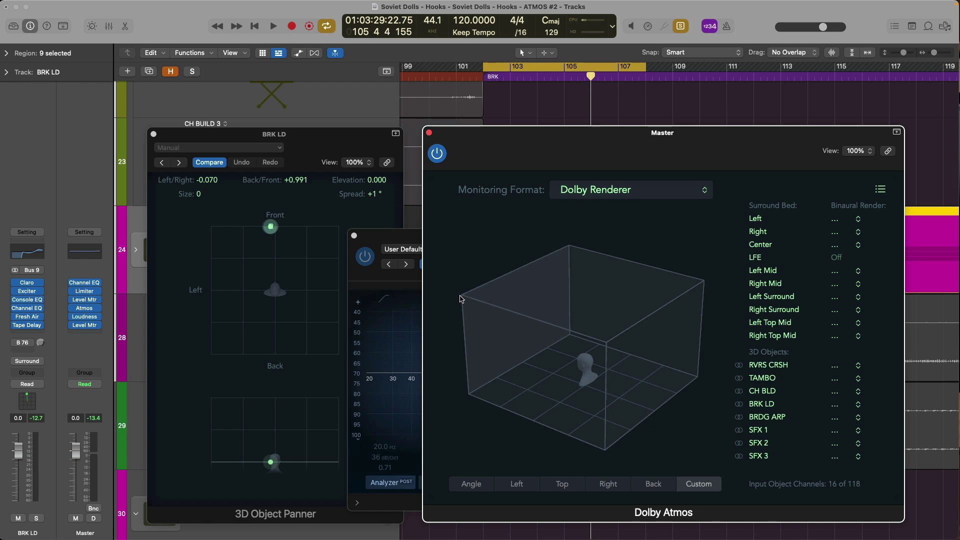
Close the Channel EQ window and remove the Channel EQ from the Master's slot
click(355, 236)
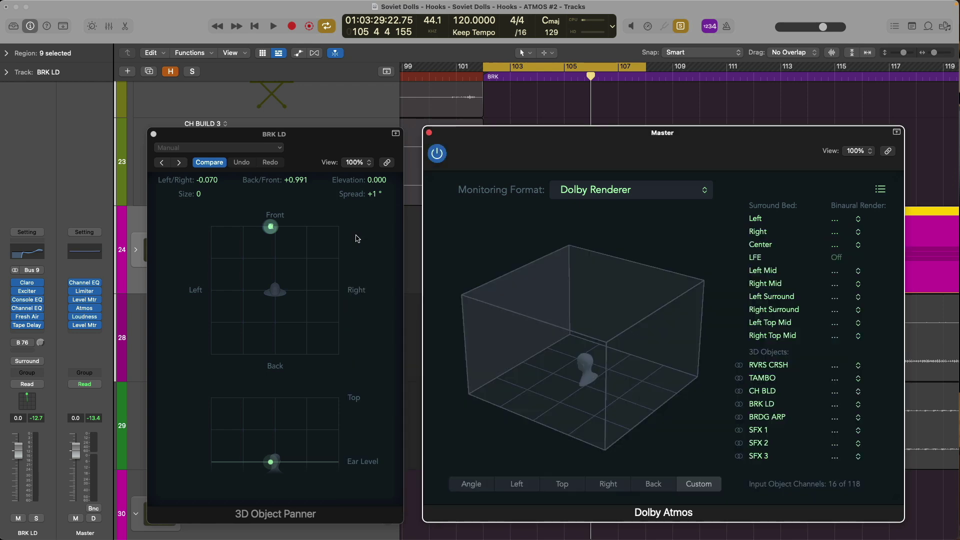
click(98, 283)
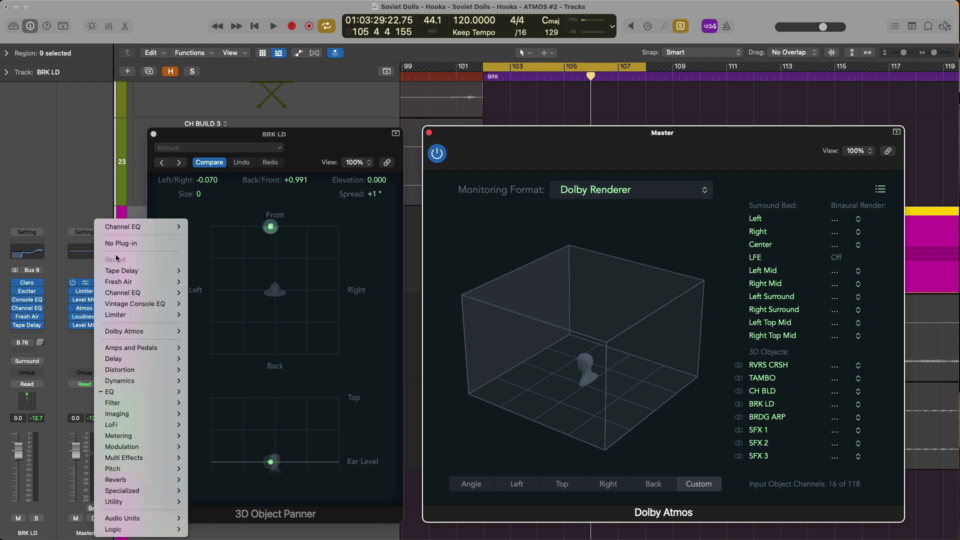
key(Escape)
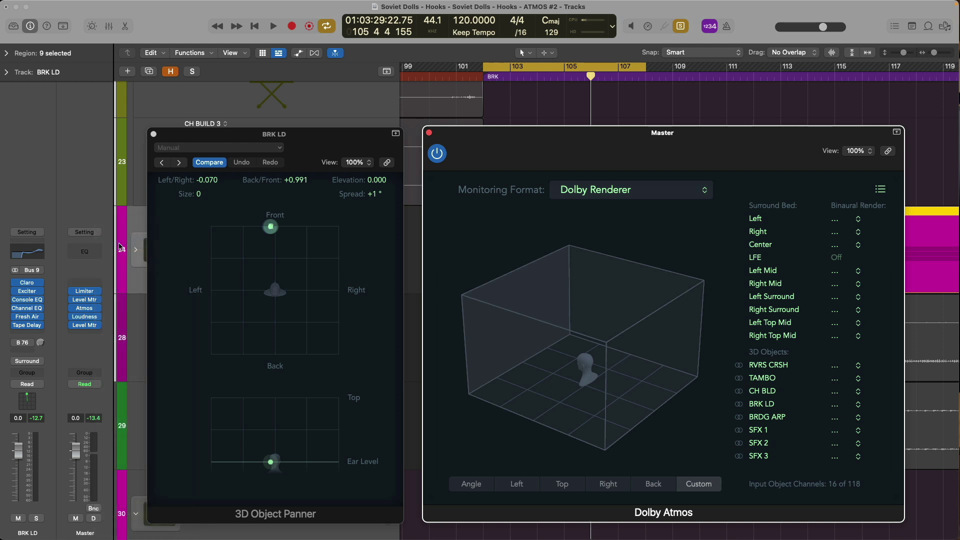
Close the floating plug-in windows and expand the BRK LD stack to show its tracks
key(v)
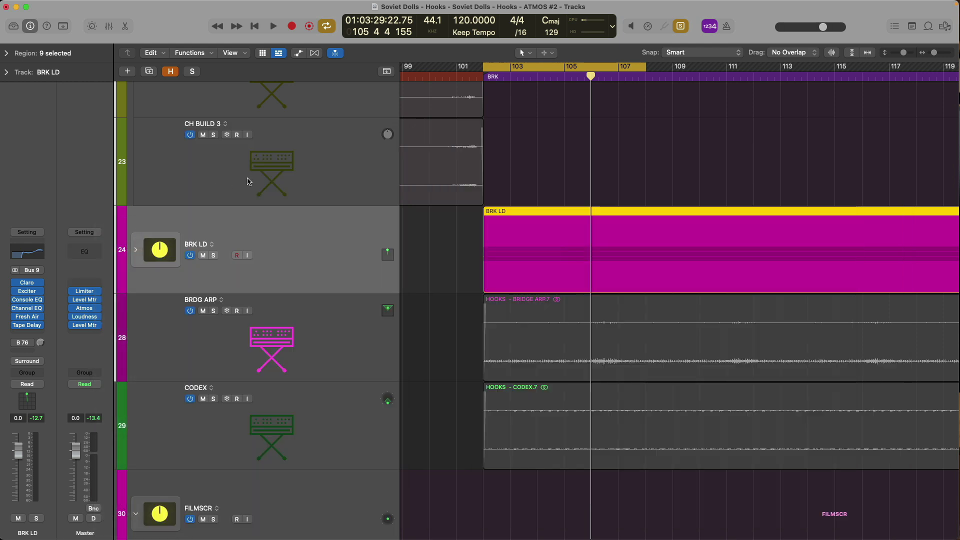
click(137, 250)
scroll(496, 240, down, 2)
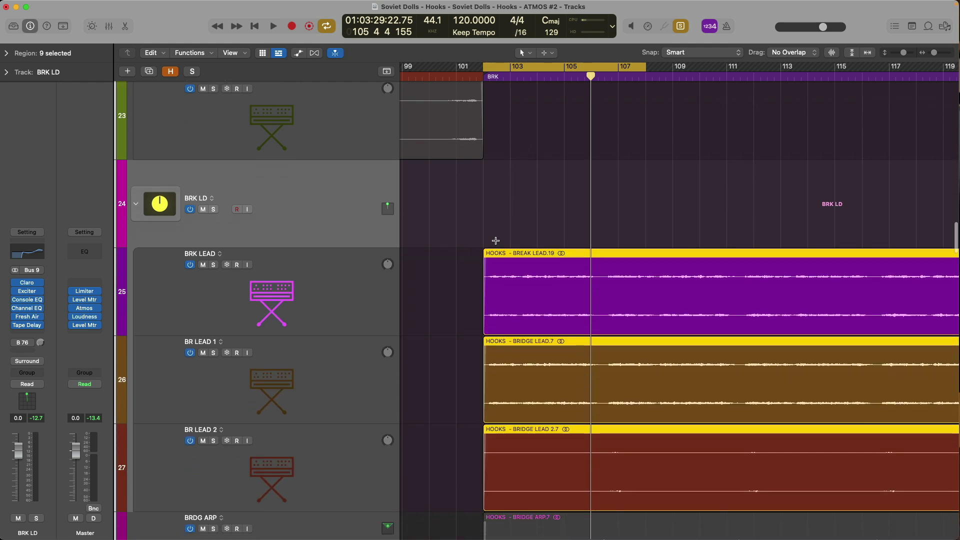
Select BRK LEAD and audition it with a short playback
click(361, 270)
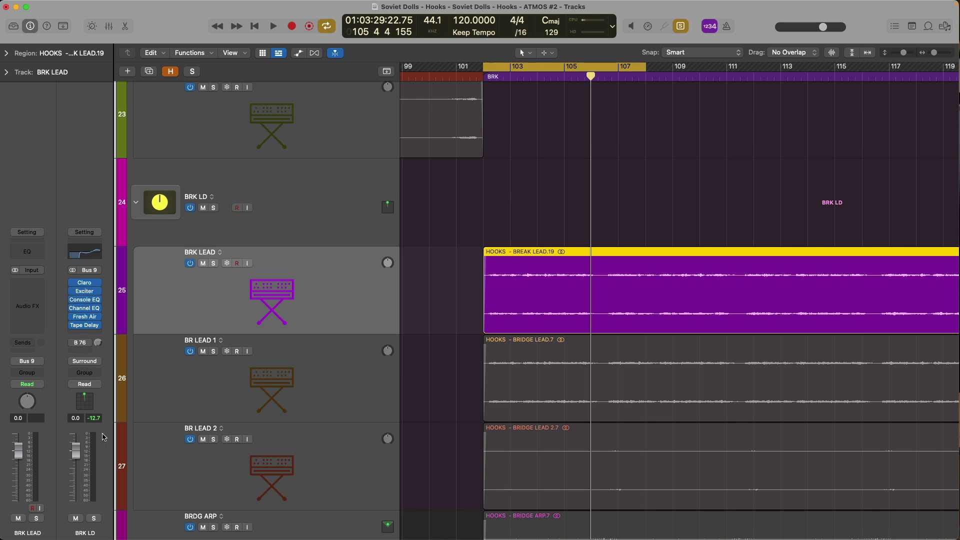
key(space)
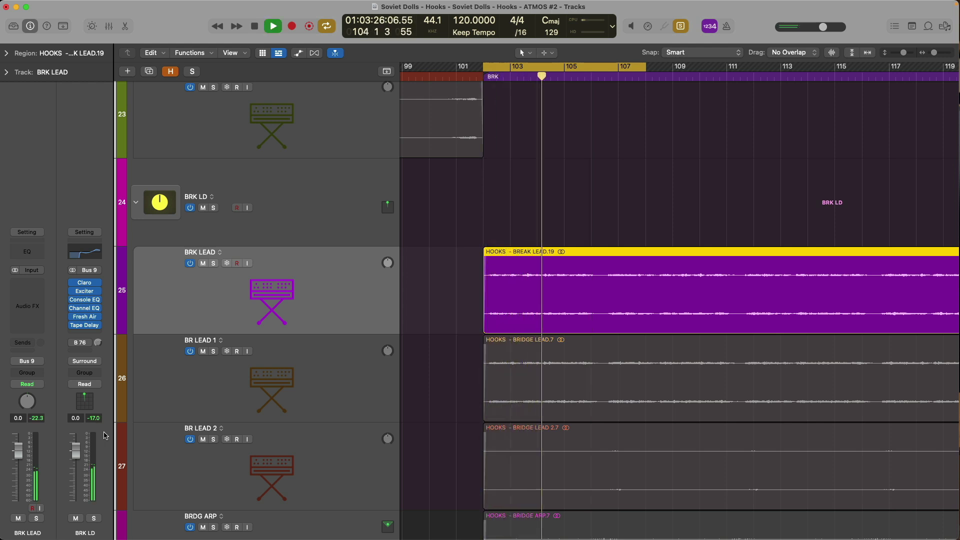
key(space)
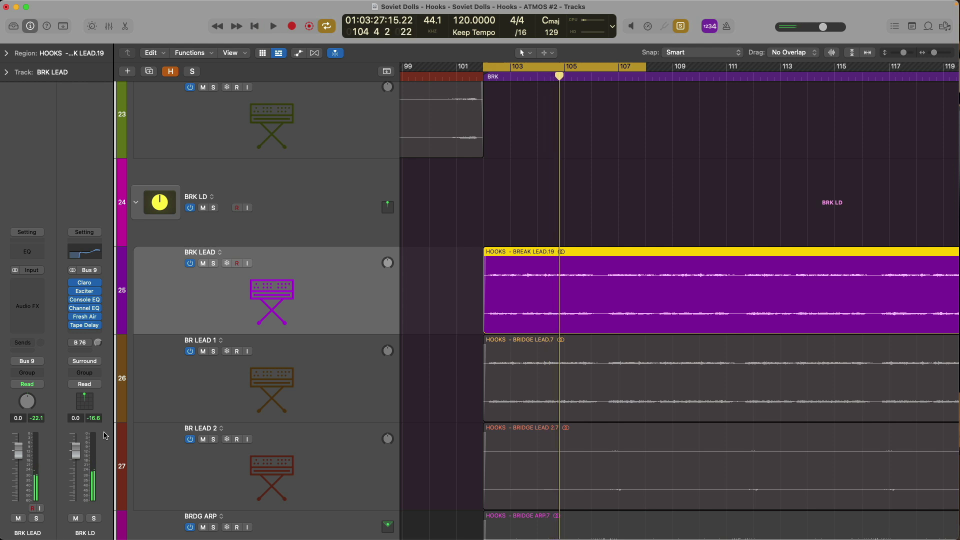
Set BRK LEAD's pan mode to 3D Object Panner and show the full Mixer
right_click(28, 402)
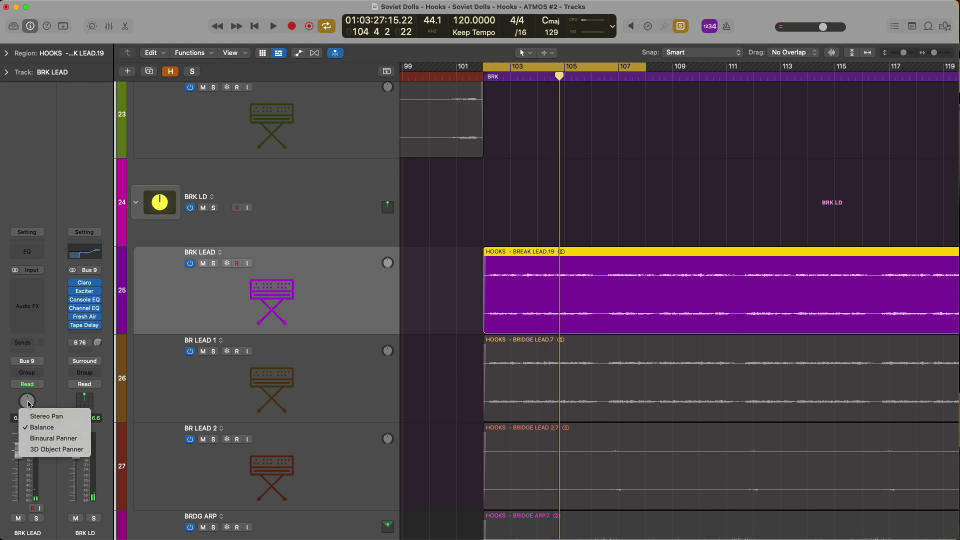
click(32, 450)
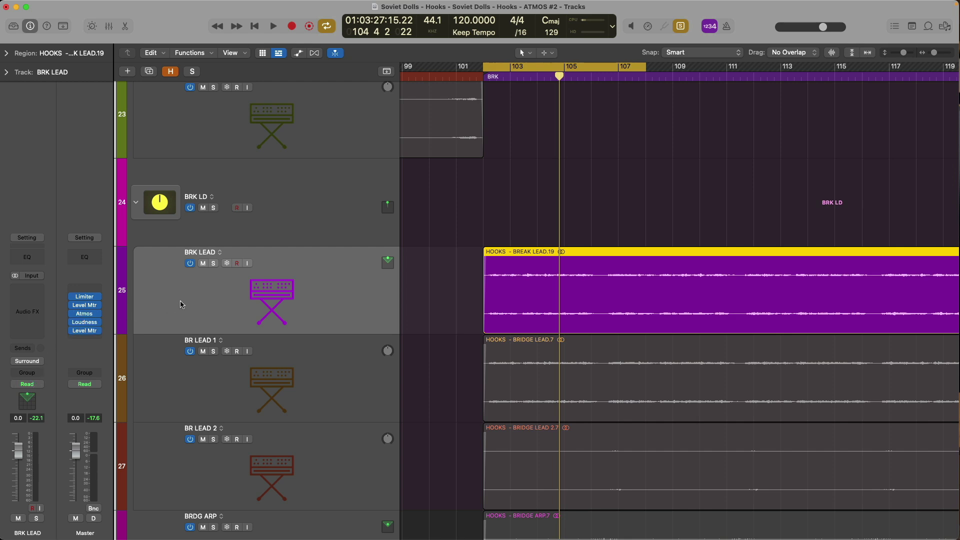
key(x)
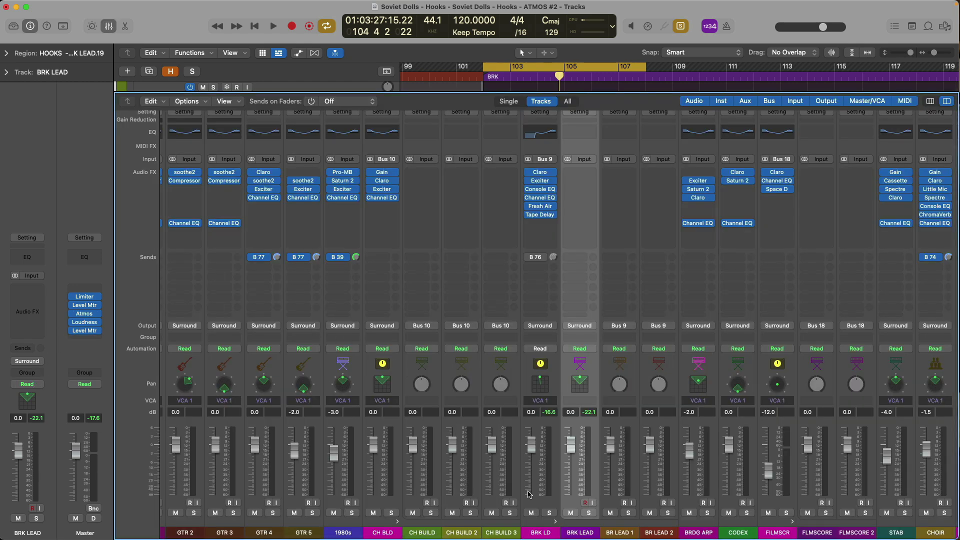
Audition the lead, then route BRK LEAD's output to Bus 9 feeding the BRK LD aux
key(space)
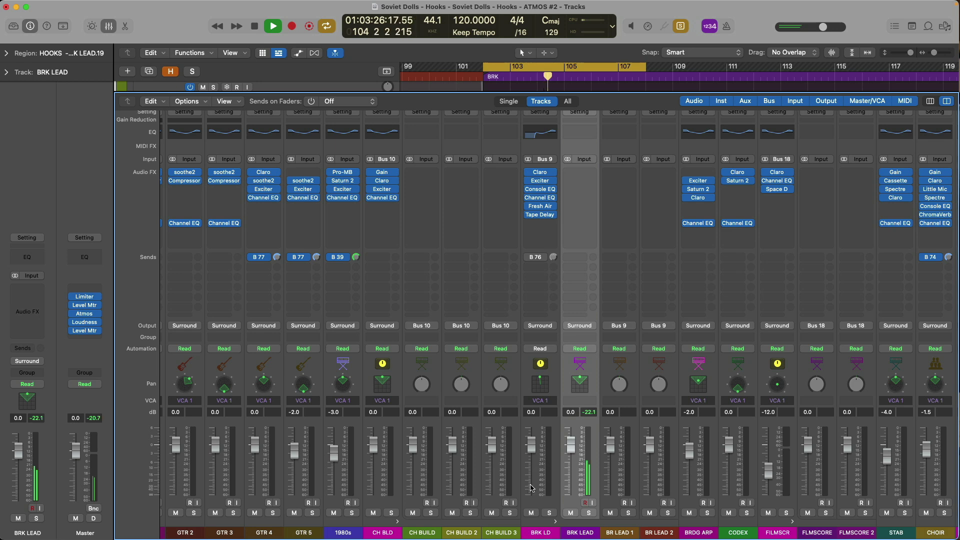
key(space)
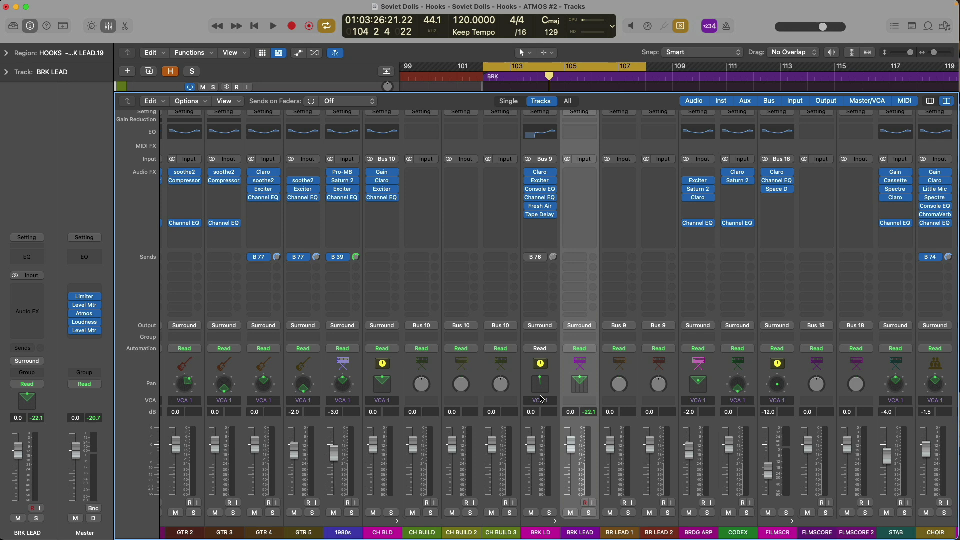
click(579, 327)
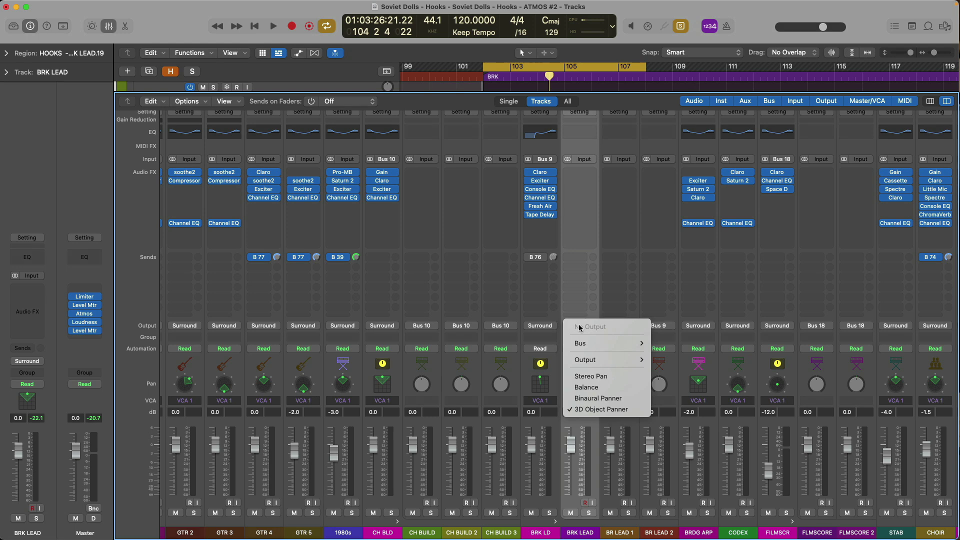
mouse_move(629, 343)
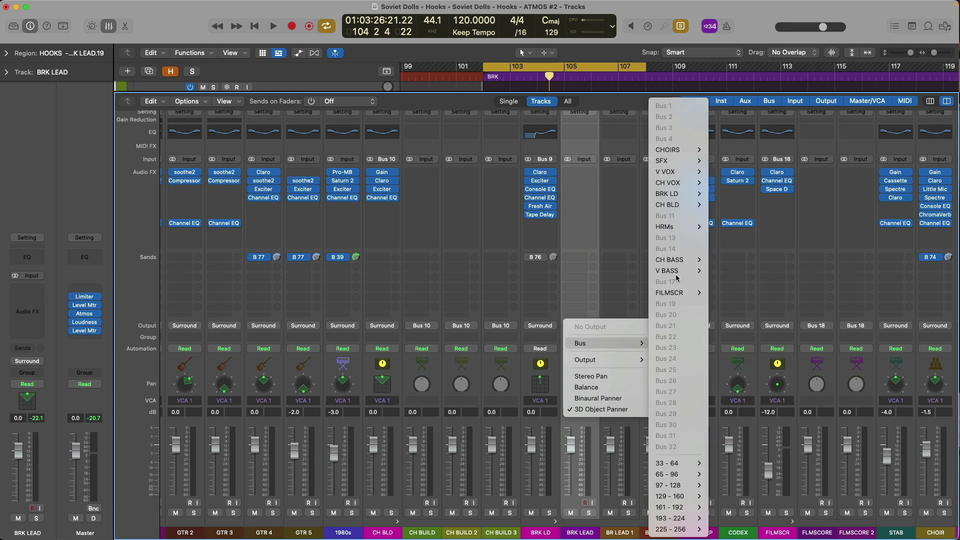
mouse_move(682, 194)
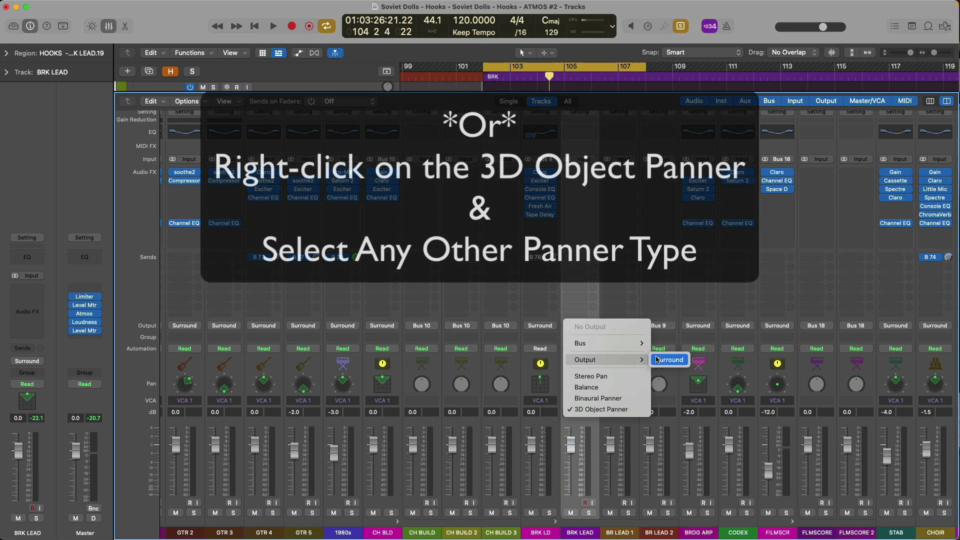
click(654, 360)
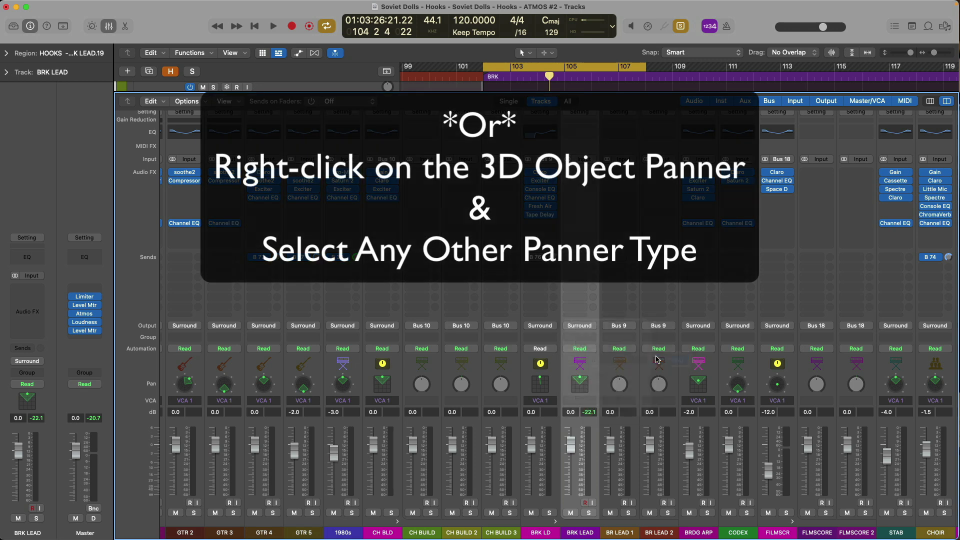
click(594, 330)
mouse_move(626, 371)
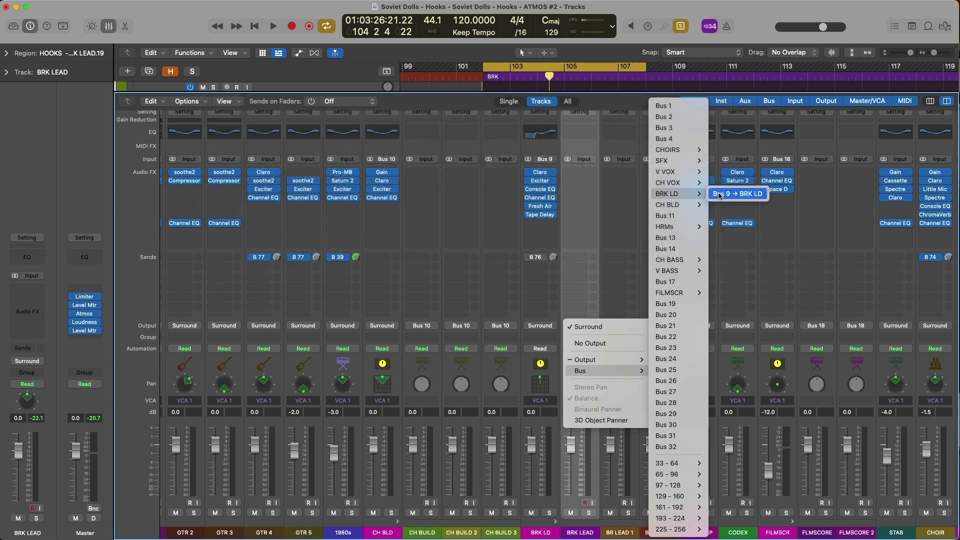
click(720, 194)
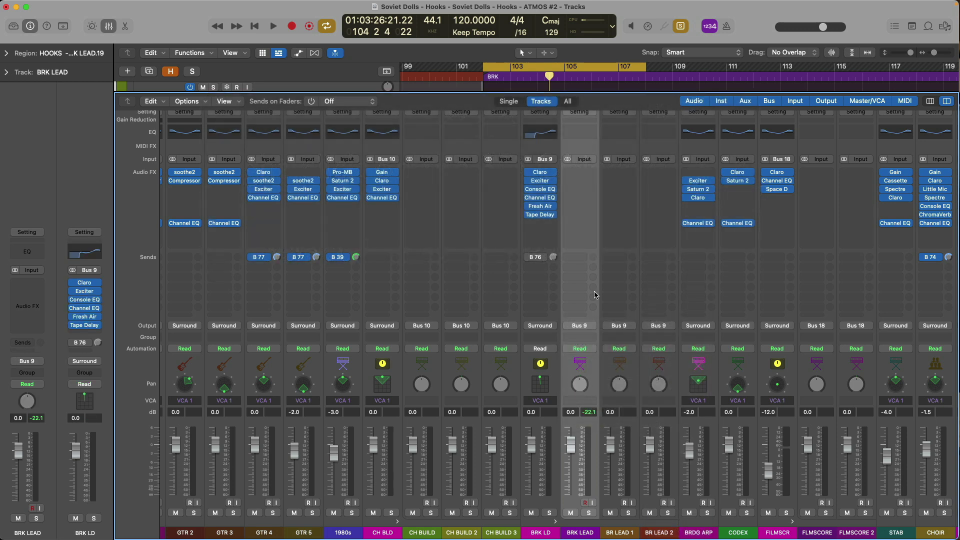
Collapse the BRK LD stack and open its 3D Object Panner beside the Dolby Atmos view
key(x)
click(136, 202)
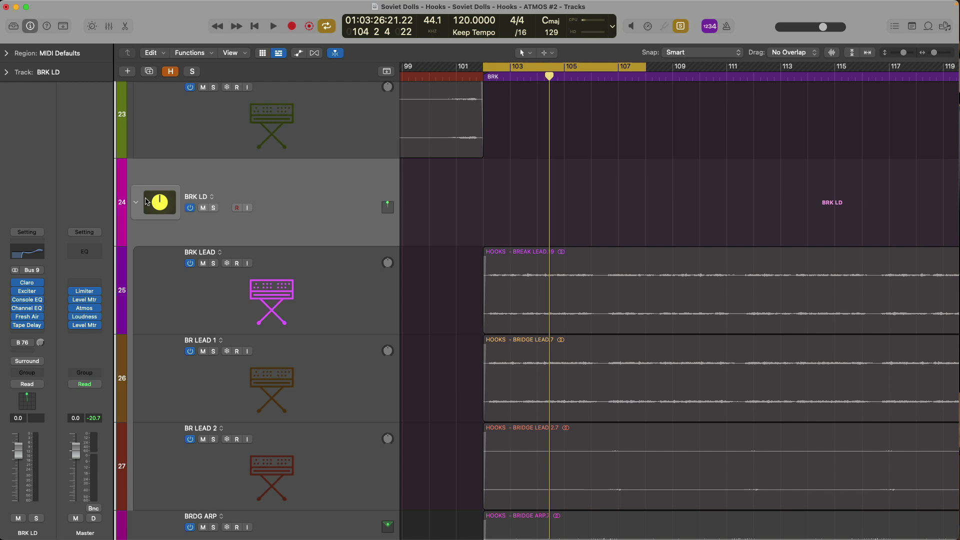
click(272, 180)
key(v)
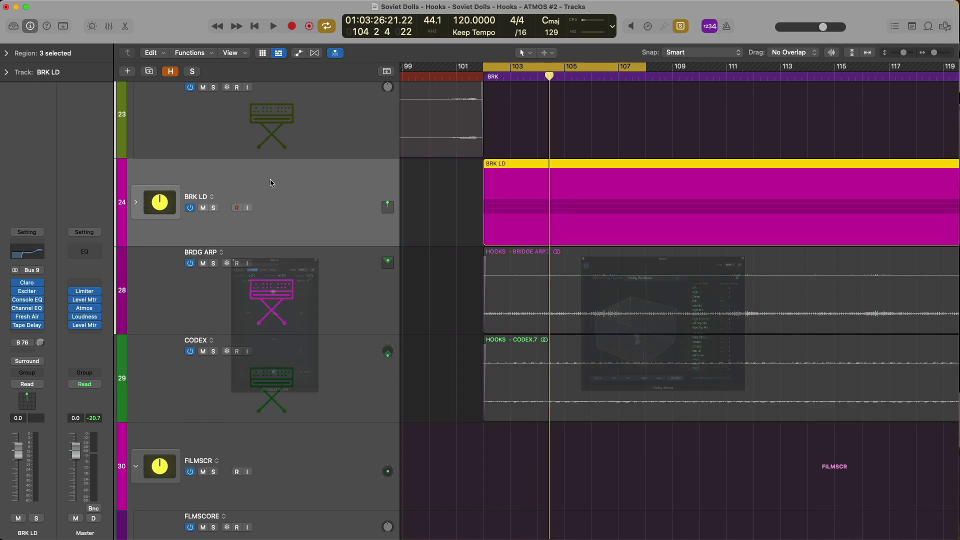
click(342, 144)
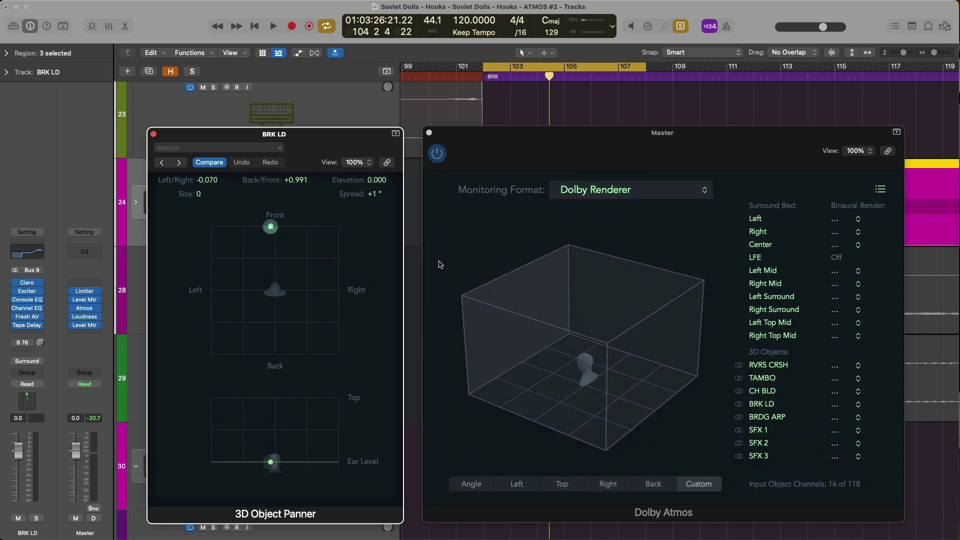
drag(531, 365, 533, 360)
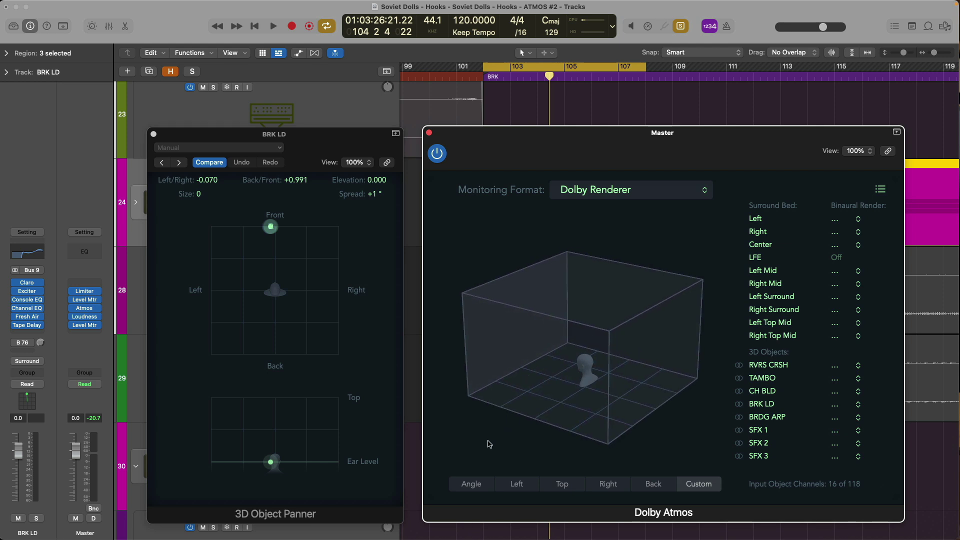
click(456, 485)
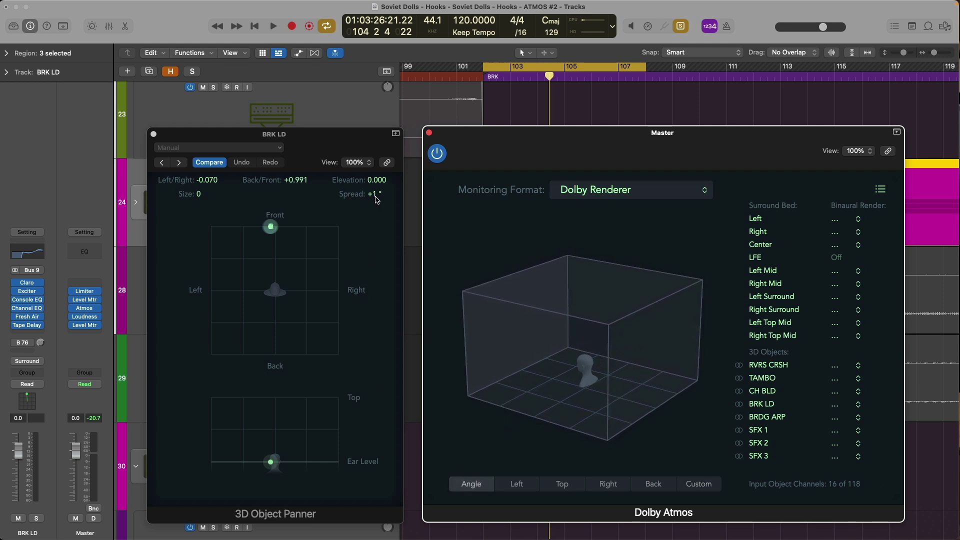
Widen BRK LD's spread to +90°, centre Left/Right, and audition the panning
drag(377, 199, 377, 197)
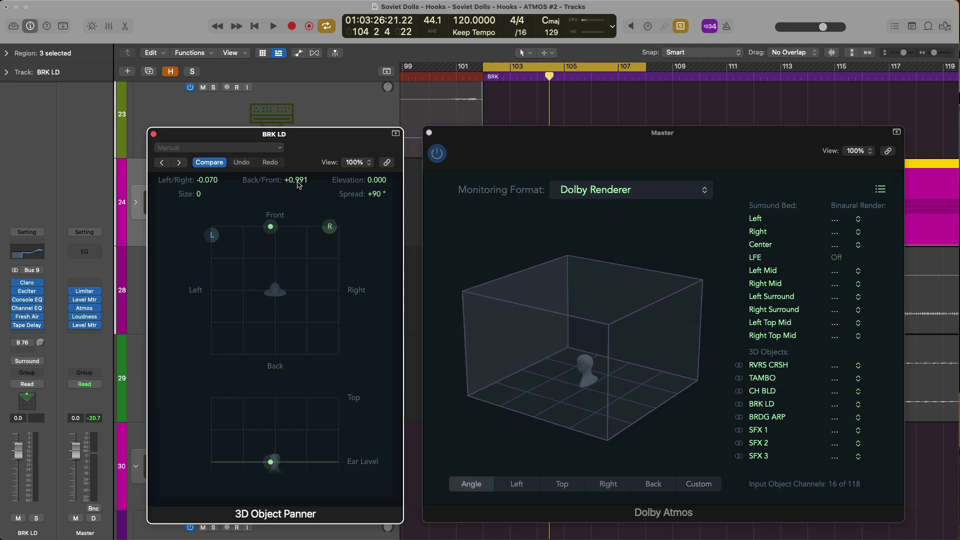
alt+click(214, 181)
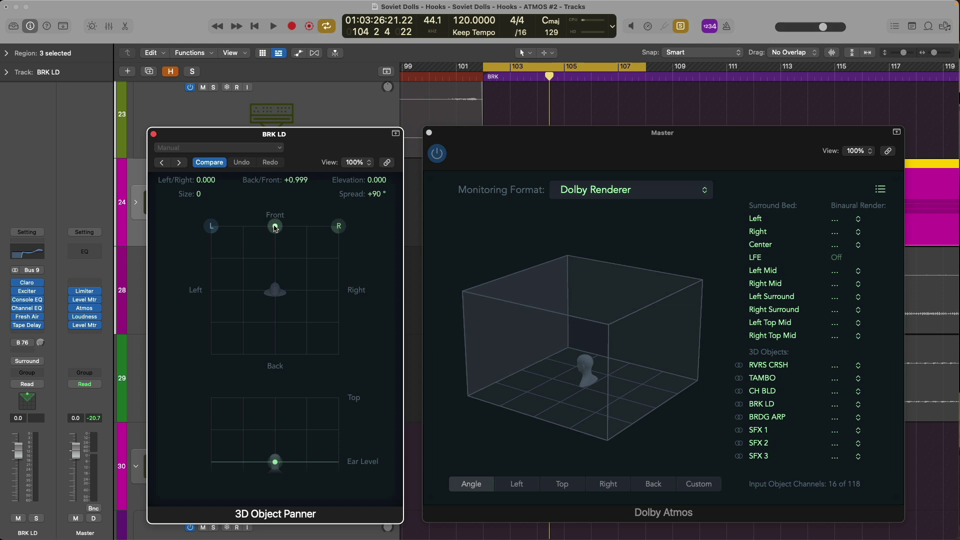
mouse_move(275, 228)
mouse_down()
mouse_move(312, 275)
mouse_move(278, 276)
mouse_move(219, 257)
mouse_move(270, 236)
mouse_move(269, 345)
mouse_move(276, 229)
mouse_move(305, 246)
mouse_move(322, 267)
mouse_move(317, 339)
mouse_move(246, 338)
mouse_move(231, 323)
mouse_move(233, 264)
mouse_move(278, 229)
mouse_up()
key(space)
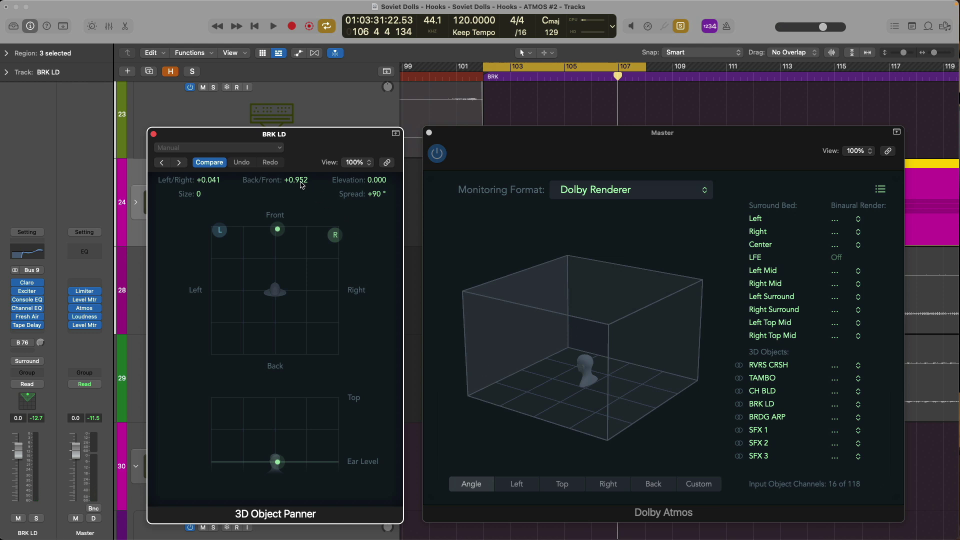
Narrow BRK LD's spread from +90° to about +46°, keeping Back/Front at +1.000
drag(303, 184, 240, 186)
drag(278, 226, 279, 226)
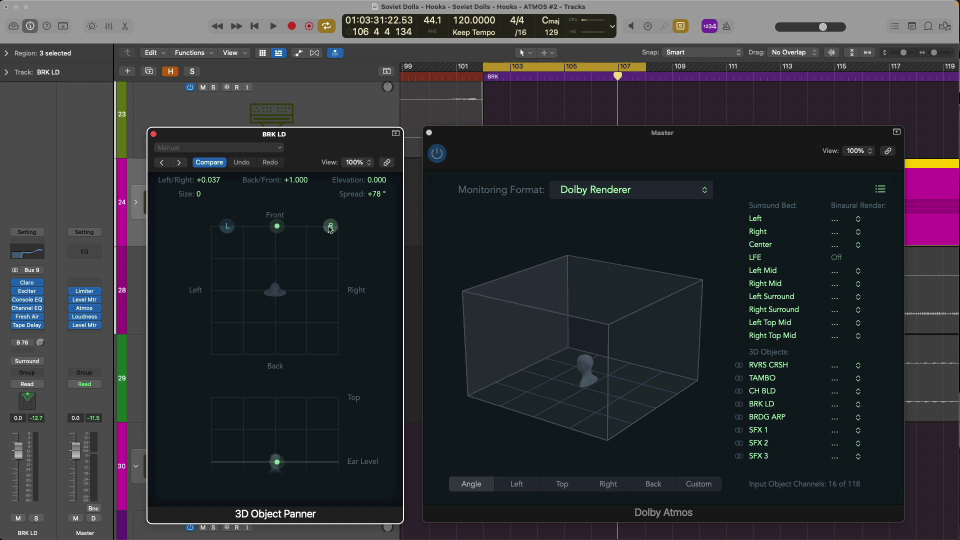
drag(323, 231, 308, 231)
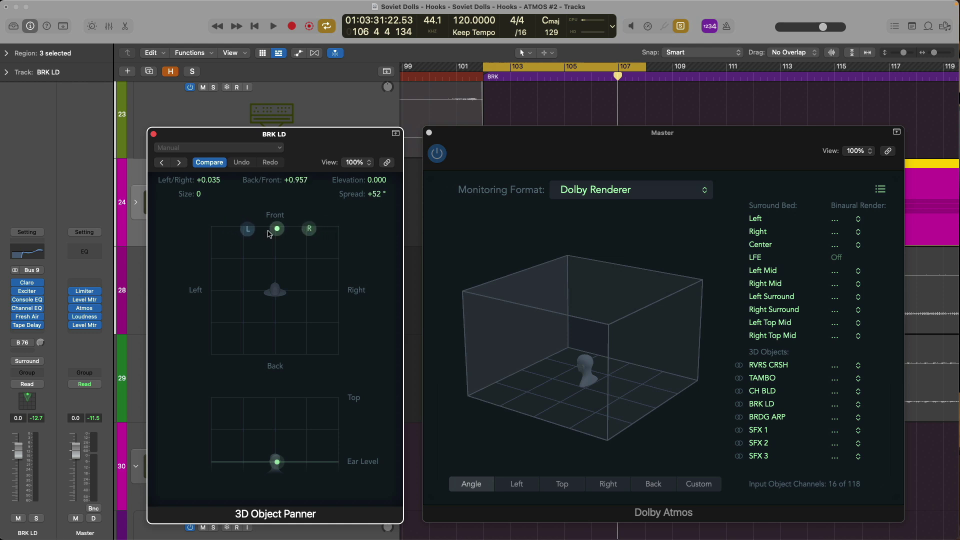
mouse_move(249, 234)
mouse_down()
mouse_move(231, 228)
mouse_move(254, 226)
mouse_up()
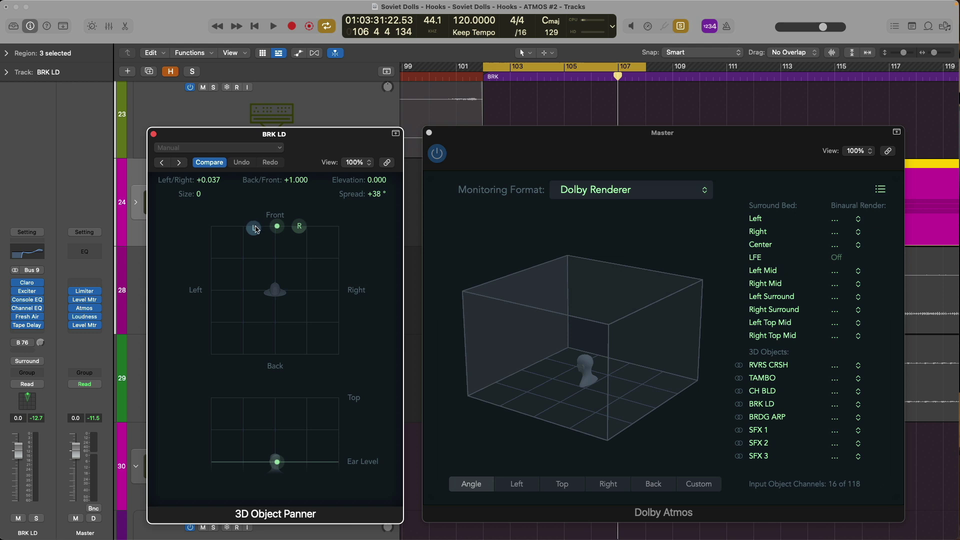
mouse_move(256, 230)
mouse_down()
mouse_move(255, 257)
mouse_move(263, 259)
mouse_move(251, 252)
mouse_move(251, 223)
mouse_up()
During playback, open BRK LD's spread to +176°, then close it to 0° front-centre
key(space)
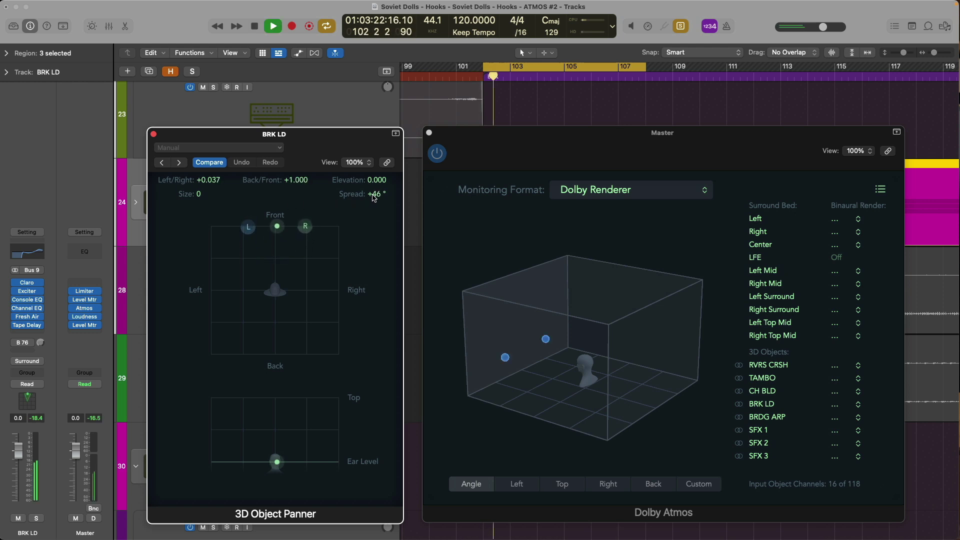
drag(368, 200, 368, 150)
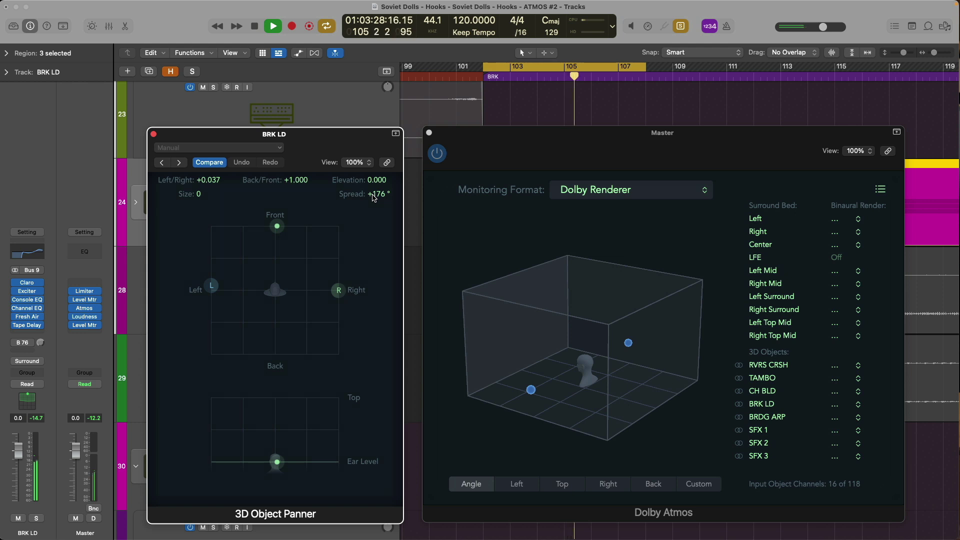
drag(374, 198, 374, 289)
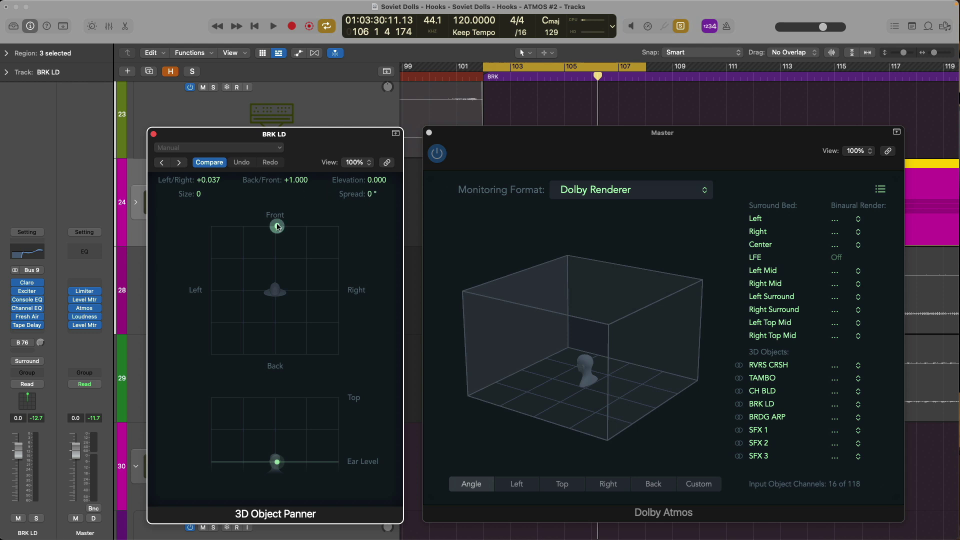
key(space)
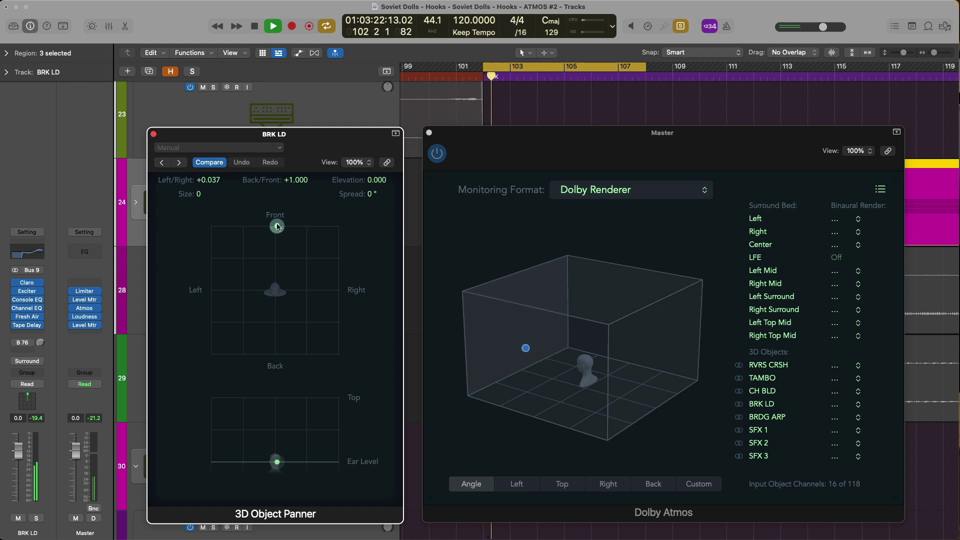
mouse_move(277, 226)
mouse_down()
mouse_move(310, 247)
mouse_move(330, 286)
mouse_move(288, 288)
mouse_move(330, 291)
mouse_move(335, 303)
mouse_move(306, 337)
mouse_move(279, 345)
mouse_move(275, 302)
mouse_move(259, 290)
mouse_move(217, 288)
mouse_move(265, 285)
mouse_move(275, 227)
mouse_up()
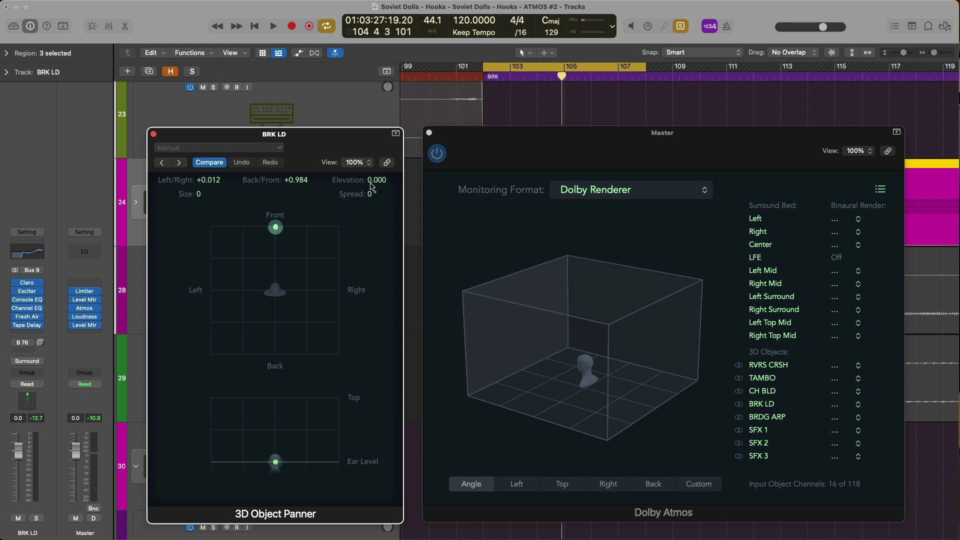
Try BRK LD's elevation and position during playback, ending left at -0.718 with elevation +0.723
drag(276, 462, 319, 411)
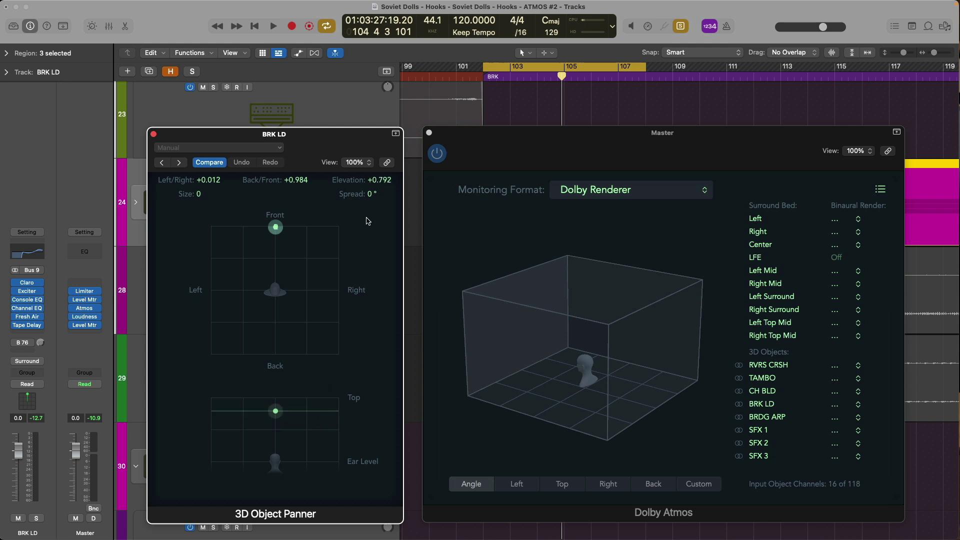
alt+click(383, 182)
key(space)
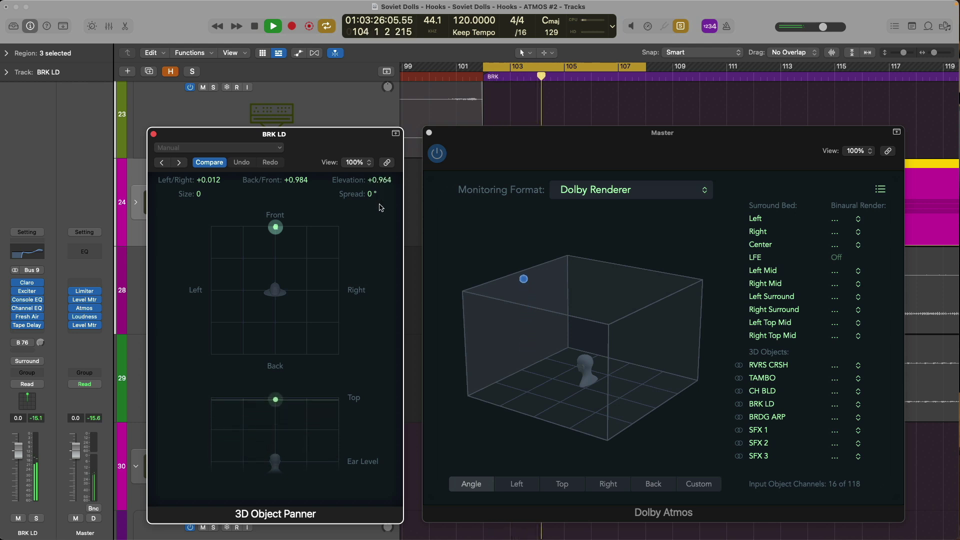
drag(275, 227, 293, 417)
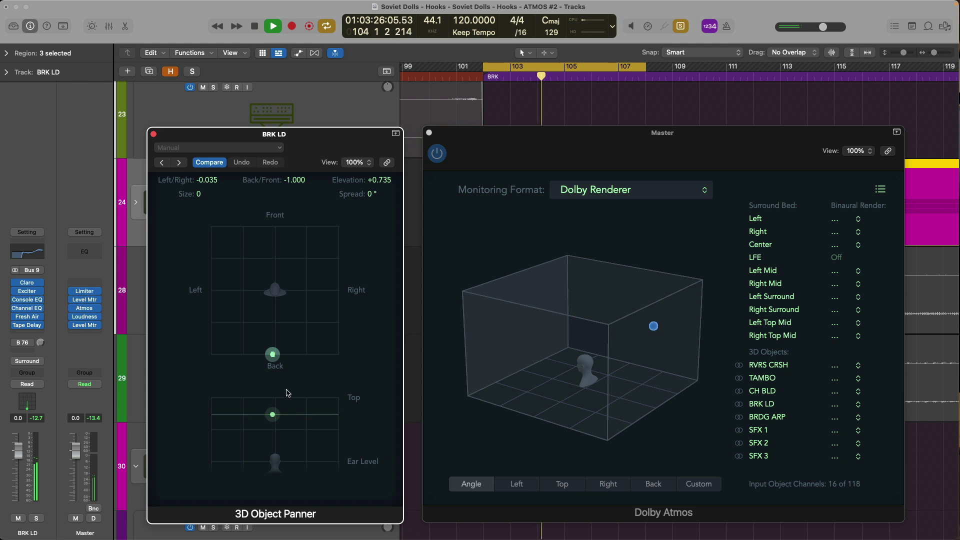
drag(273, 354, 300, 290)
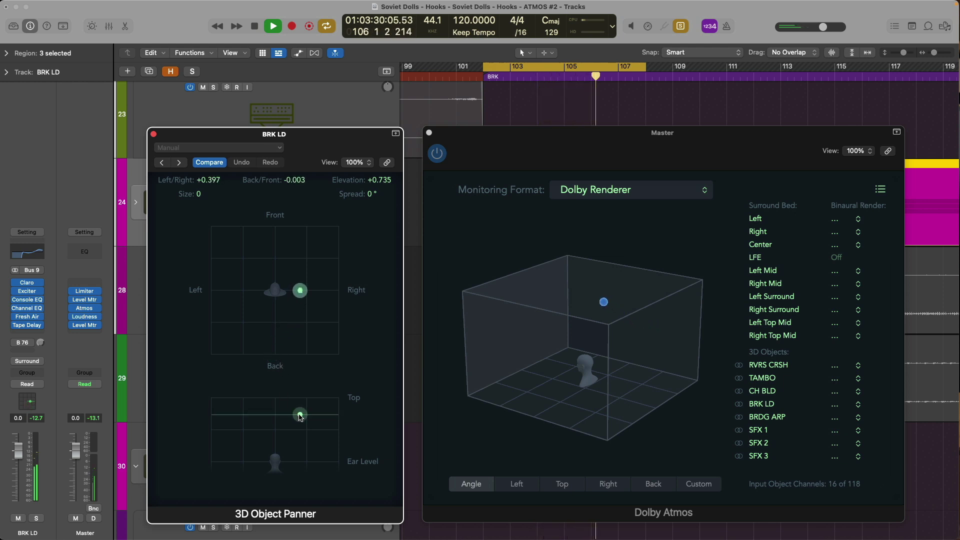
drag(300, 417, 228, 416)
key(space)
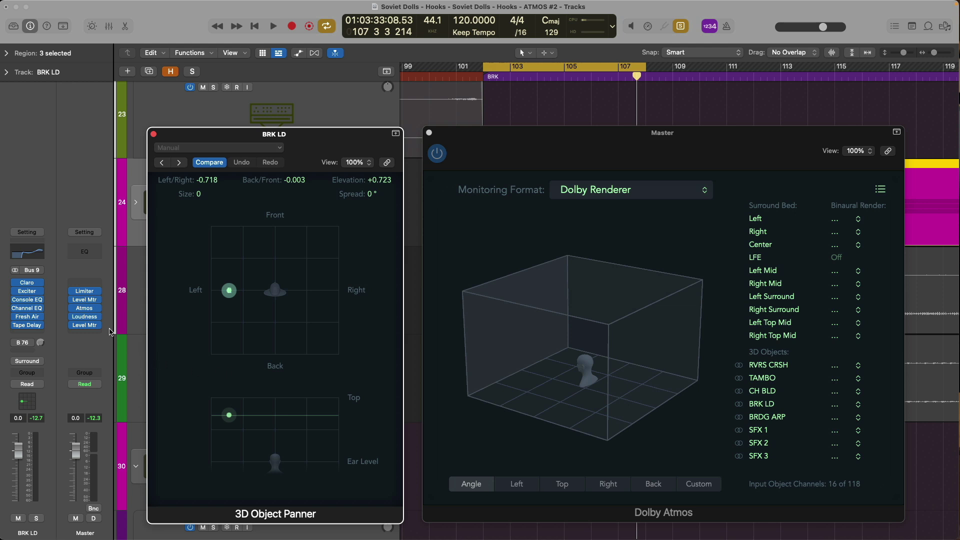
Dismiss the Master plug-in list and move BRK LD to Left/Right -0.019, Back/Front +0.598
click(100, 311)
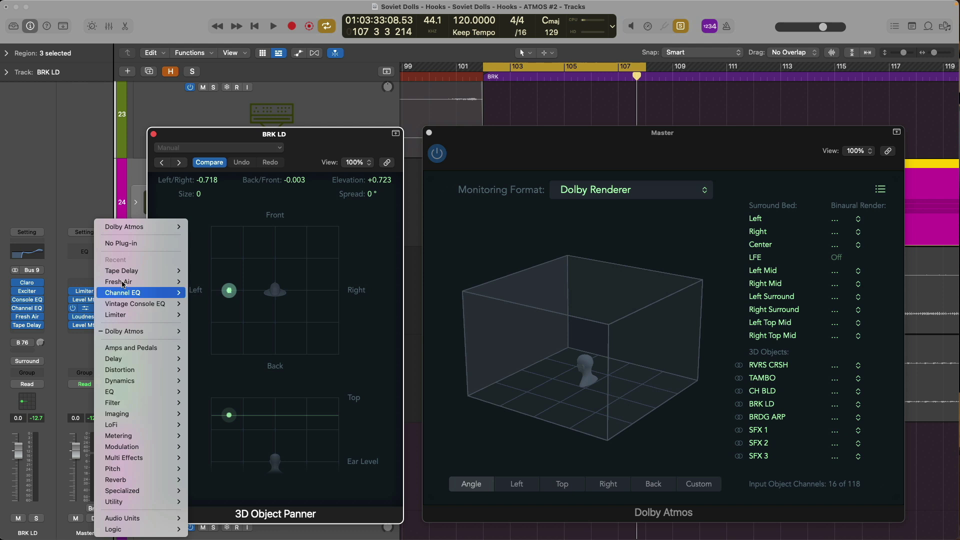
mouse_move(130, 227)
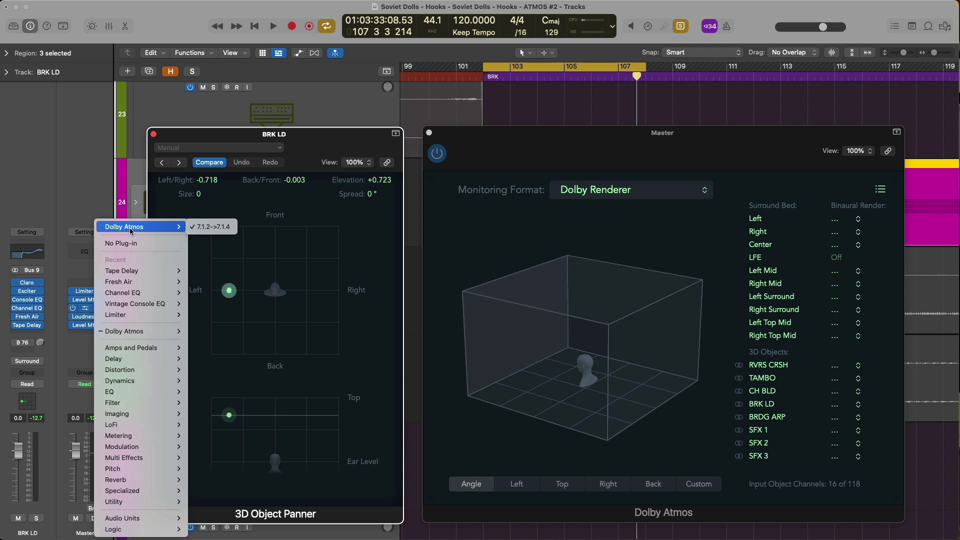
click(169, 208)
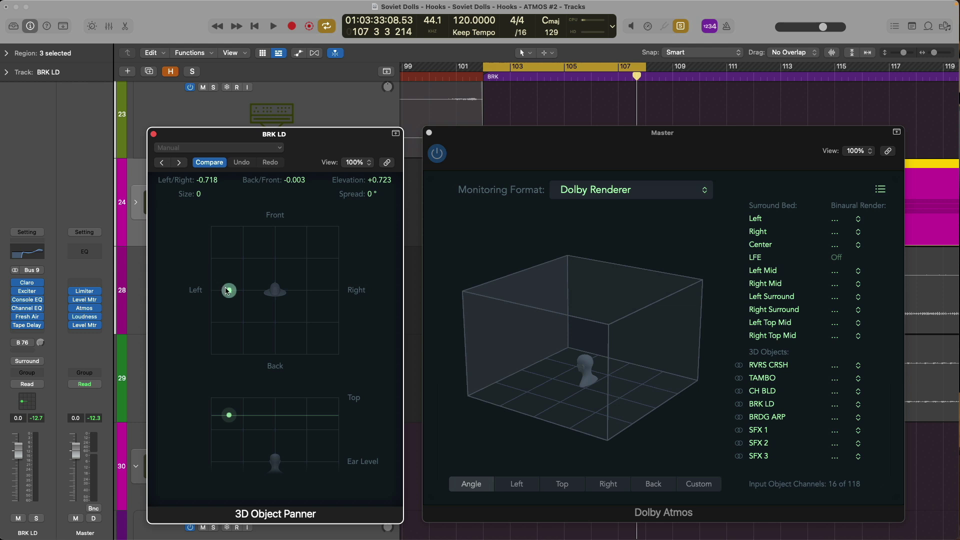
drag(229, 290, 274, 251)
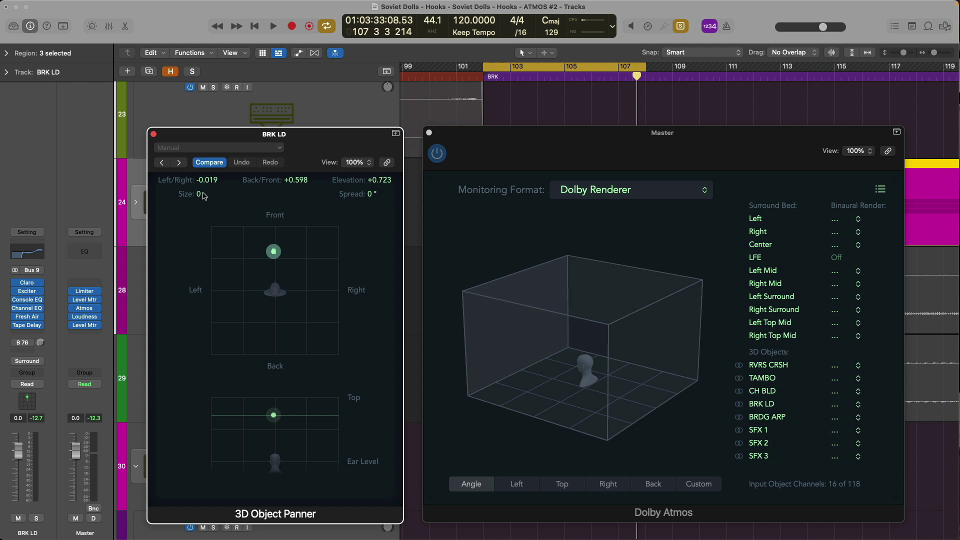
Enlarge BRK LD's object size, audition it in playback, then return to the full track list
drag(199, 195, 202, 173)
key(space)
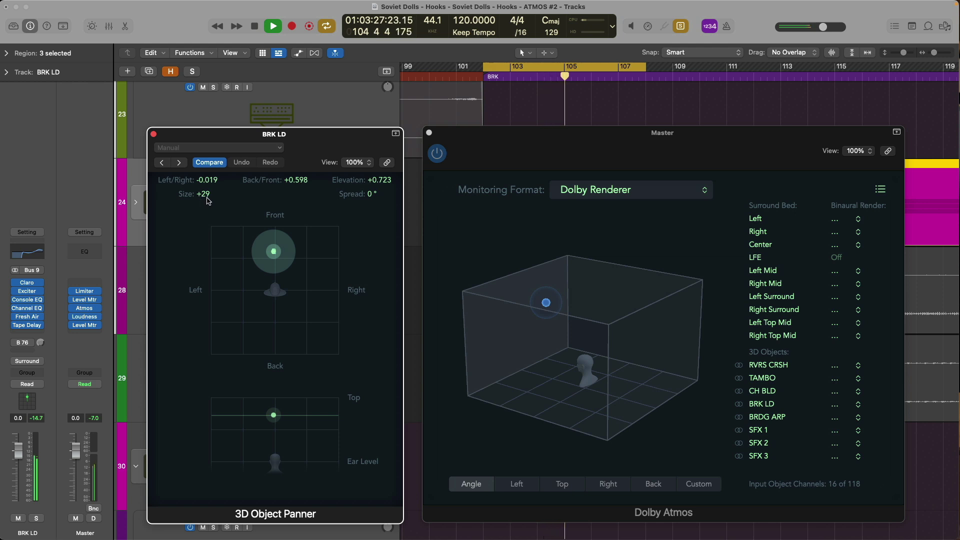
scroll(208, 197, up, 15)
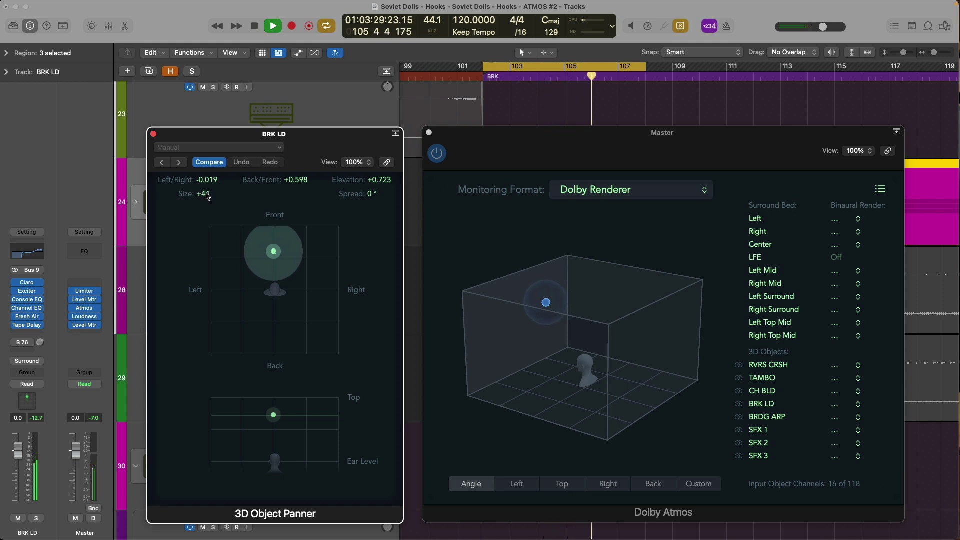
scroll(208, 196, up, 1)
scroll(207, 196, down, 20)
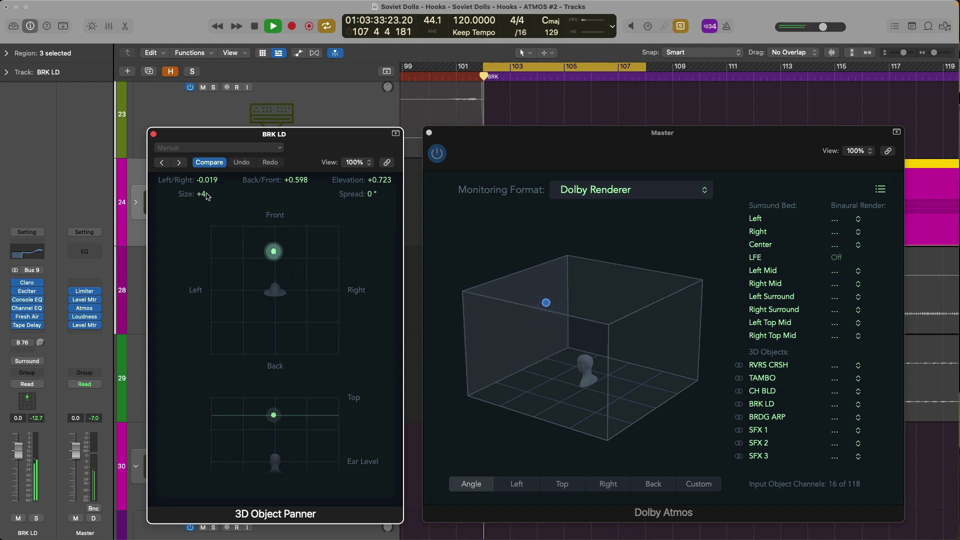
scroll(207, 196, down, 15)
key(space)
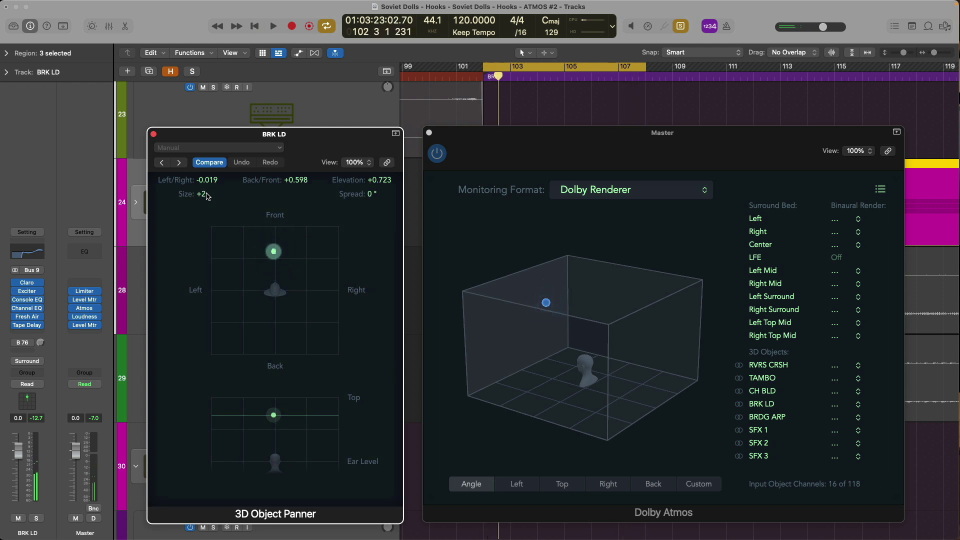
scroll(207, 196, up, 20)
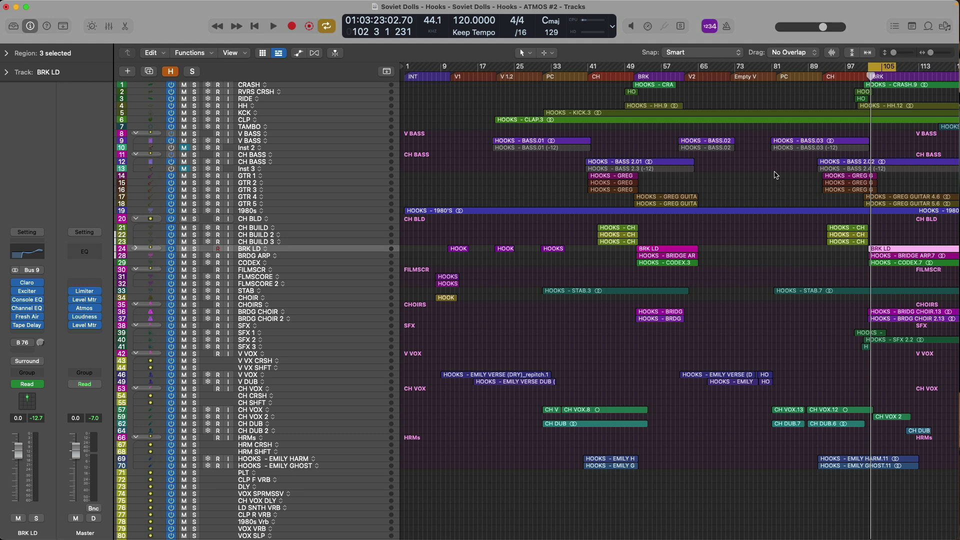
Turn off Cycle, zoom into tracks 1–9 around bars 98–109, and check RVRS CRSH's panner
key(c)
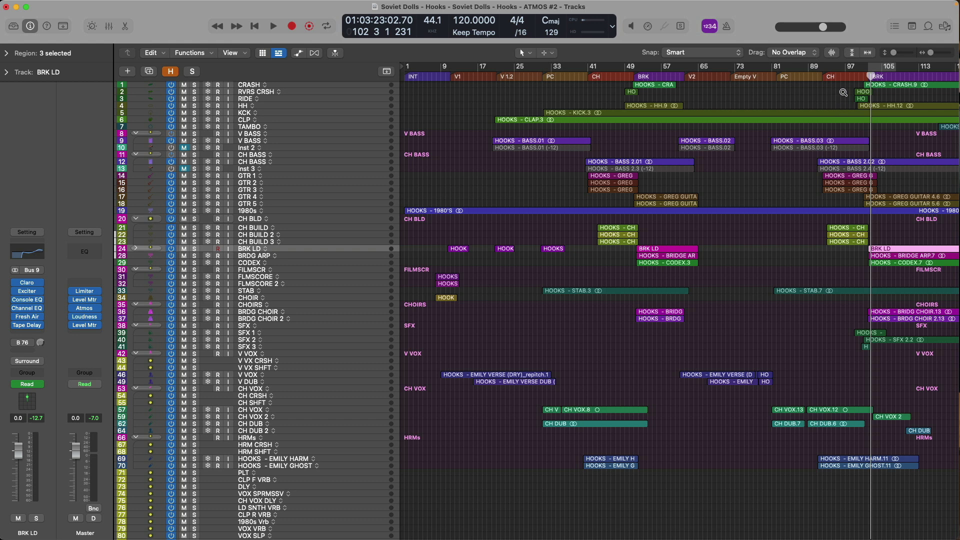
drag(860, 92, 906, 141)
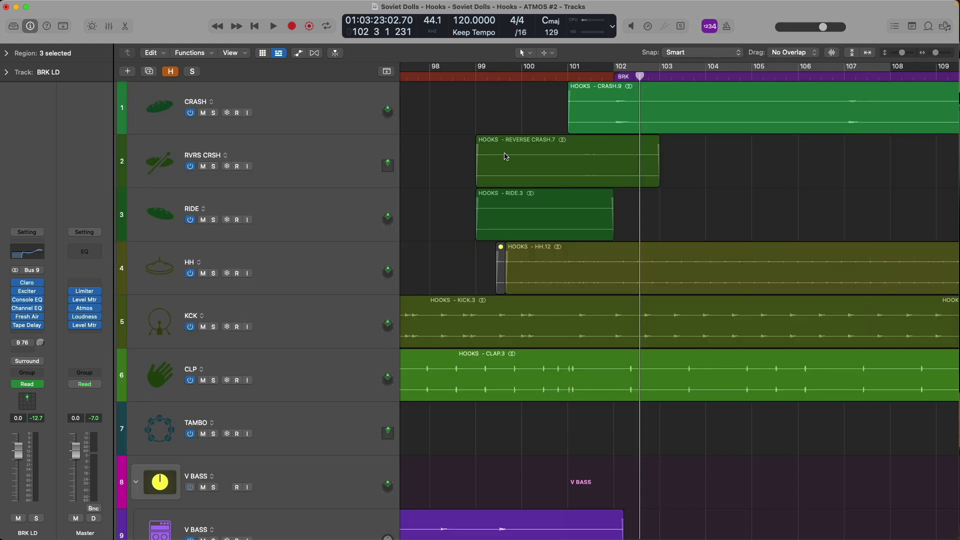
click(373, 151)
double_click(384, 168)
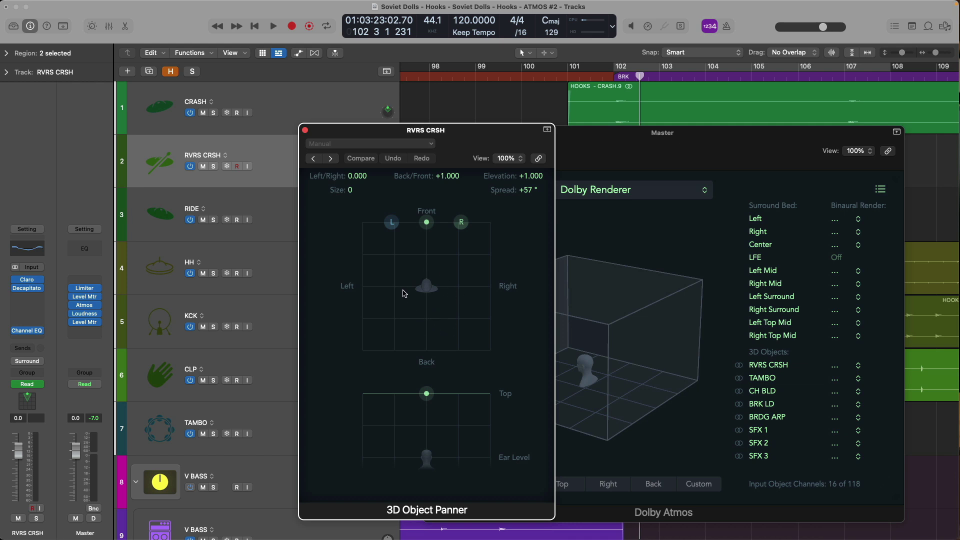
drag(372, 134, 243, 107)
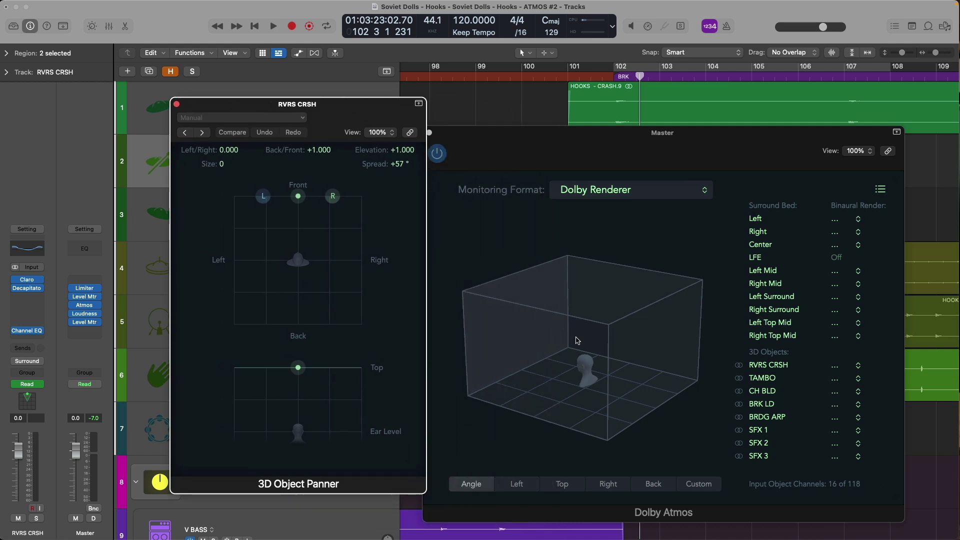
click(177, 104)
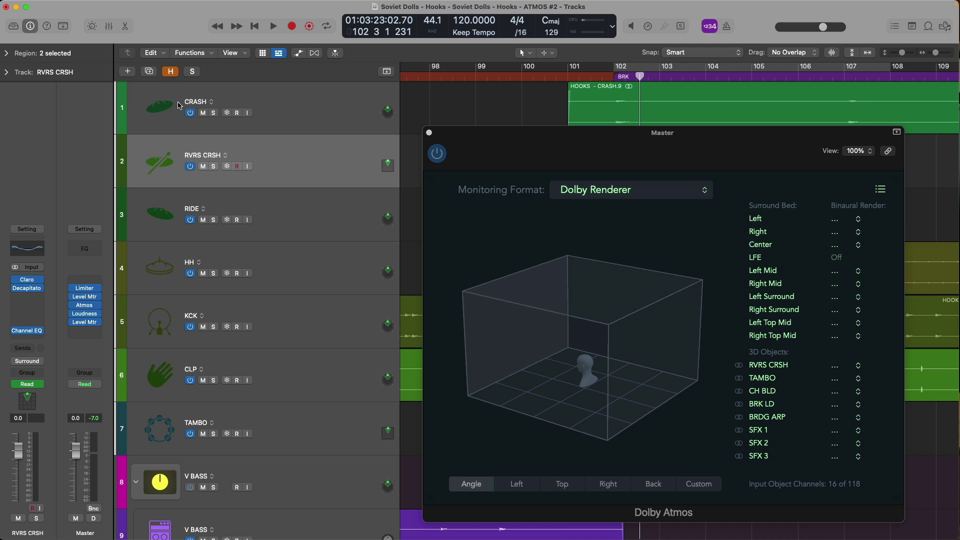
Show automation with RVRS CRSH's elevation, left/right and back/front lanes expanded
key(super+w)
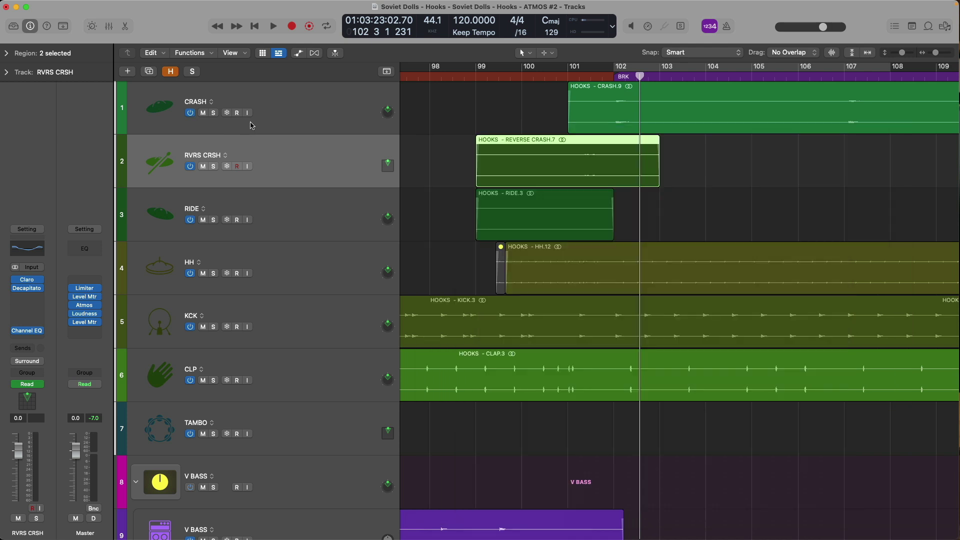
key(a)
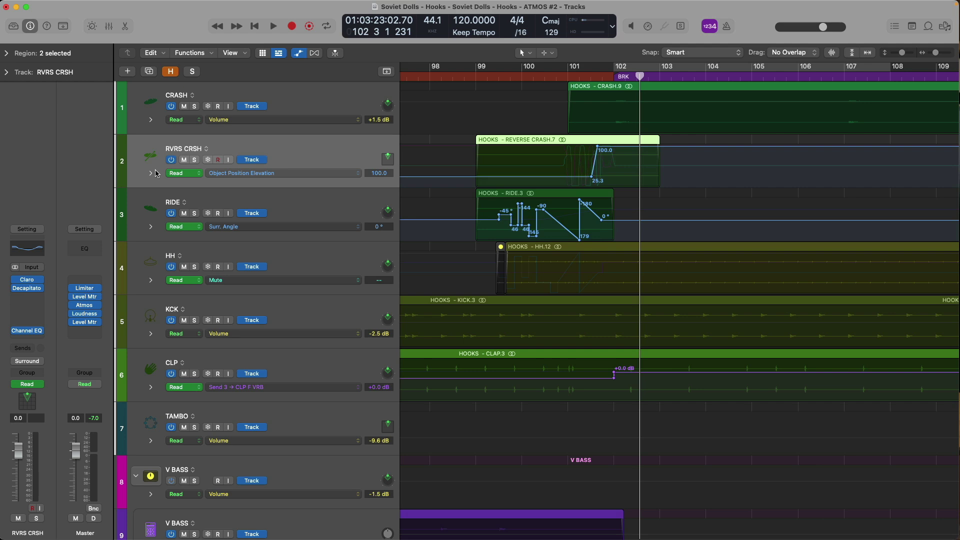
click(151, 174)
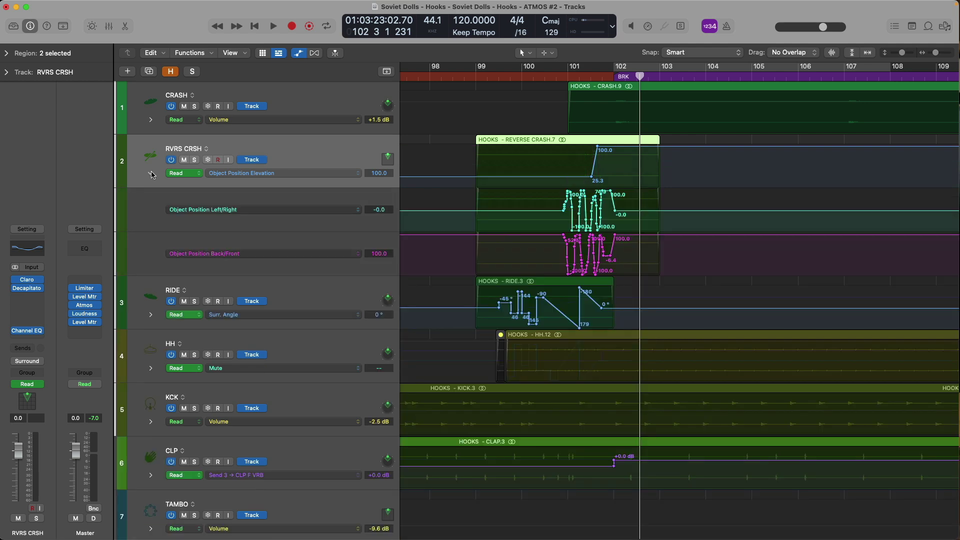
Play from just before bar 99 in the Dolby Atmos view, orbiting to a custom angle
key(v)
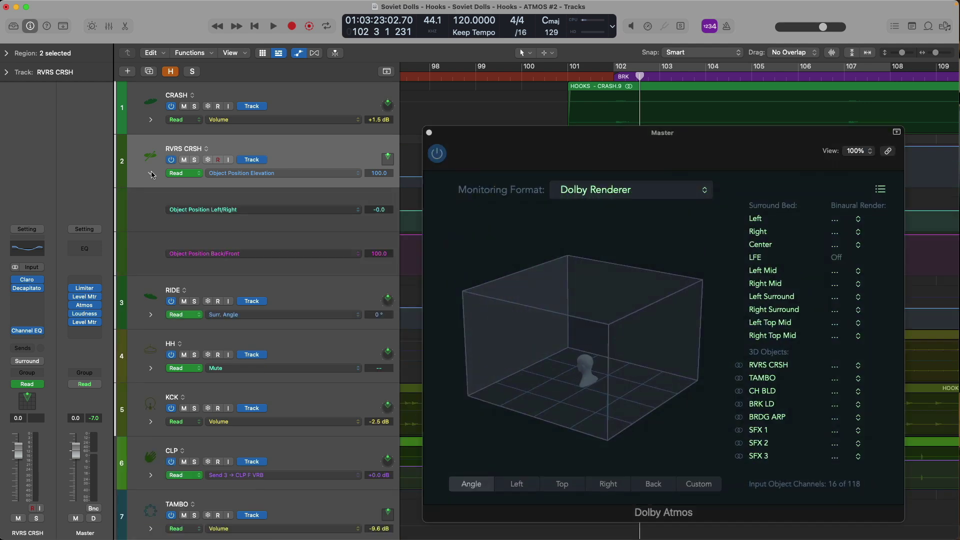
drag(494, 154, 74, 129)
click(475, 76)
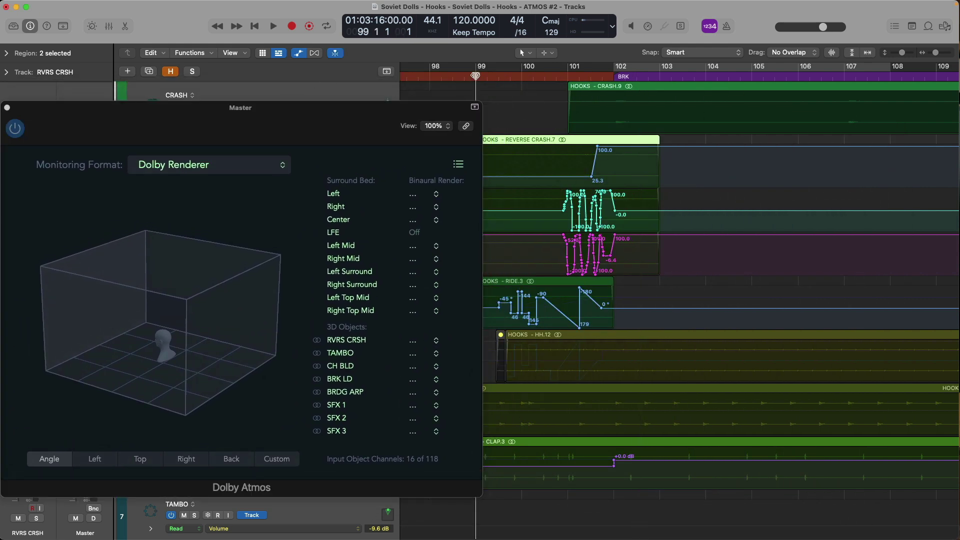
key(space)
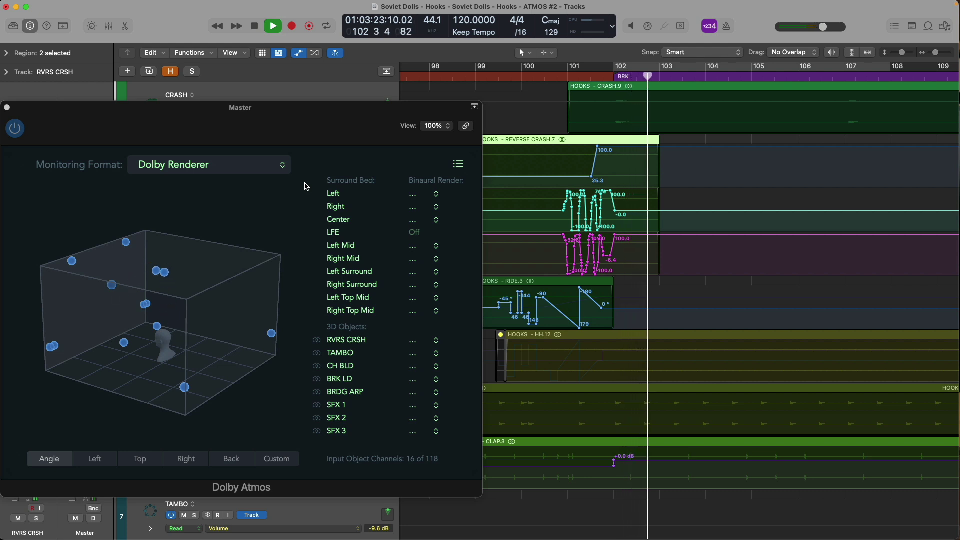
key(space)
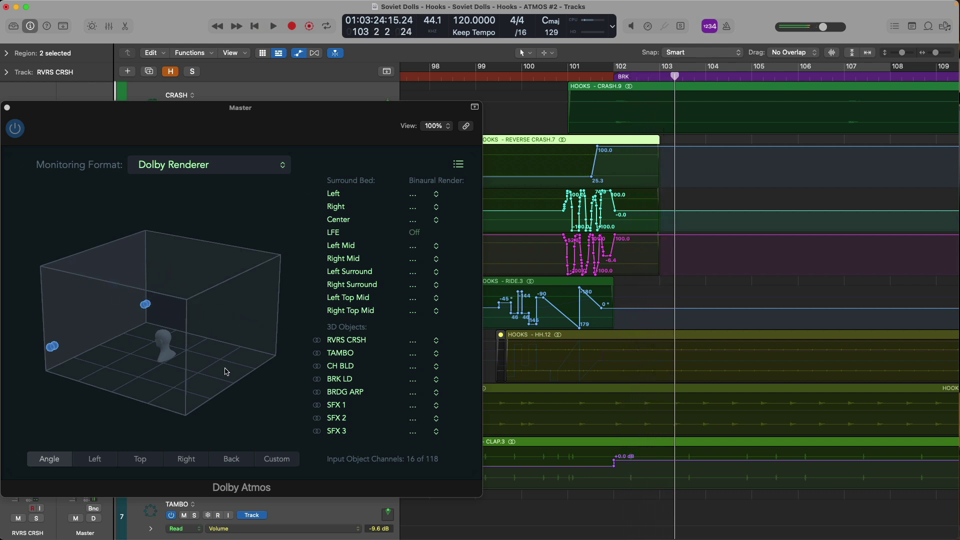
click(260, 458)
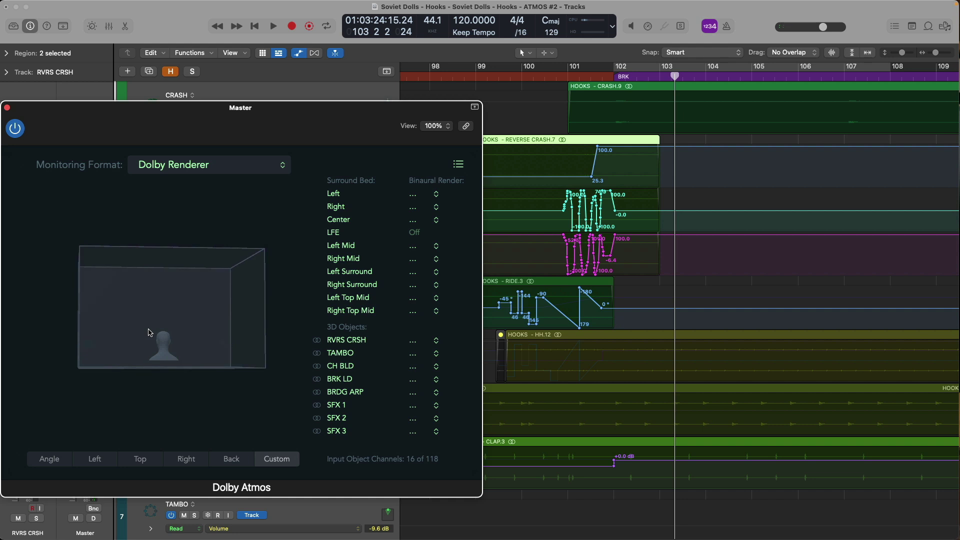
drag(175, 363, 164, 385)
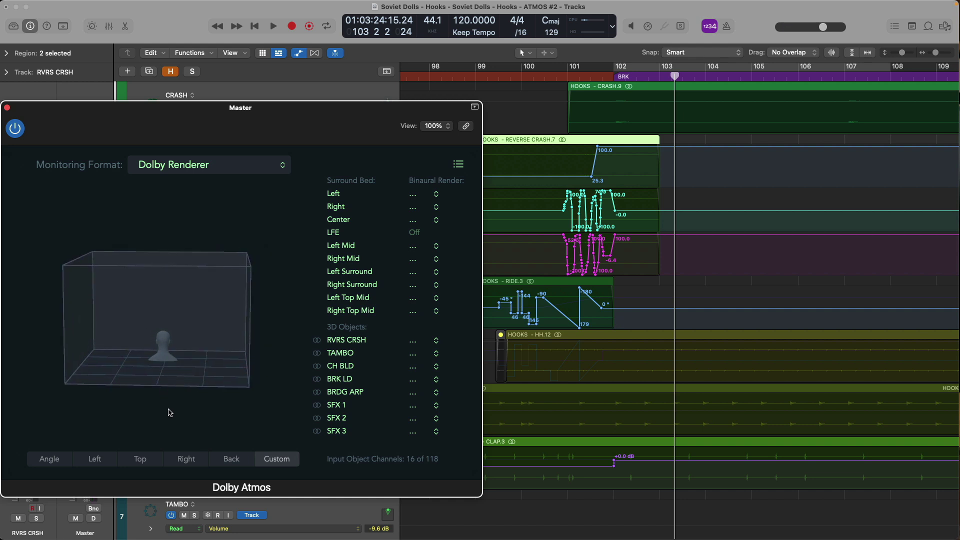
key(space)
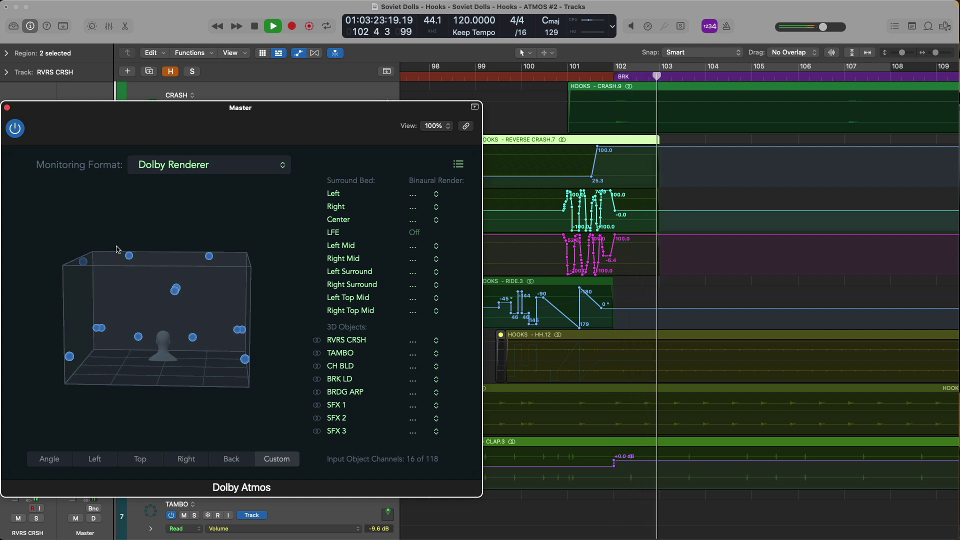
key(space)
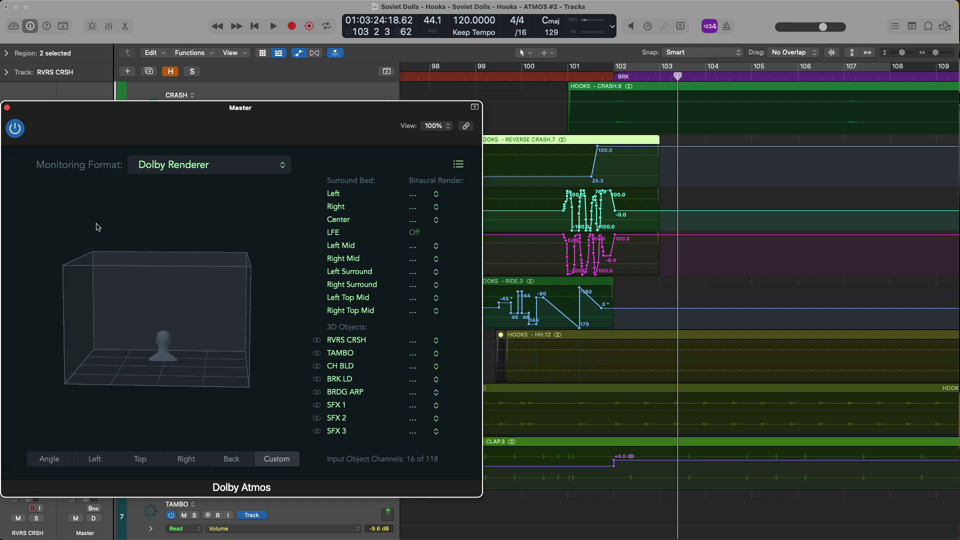
Solo RVRS CRSH and replay from about bar 100.8 to watch its object
key(super+w)
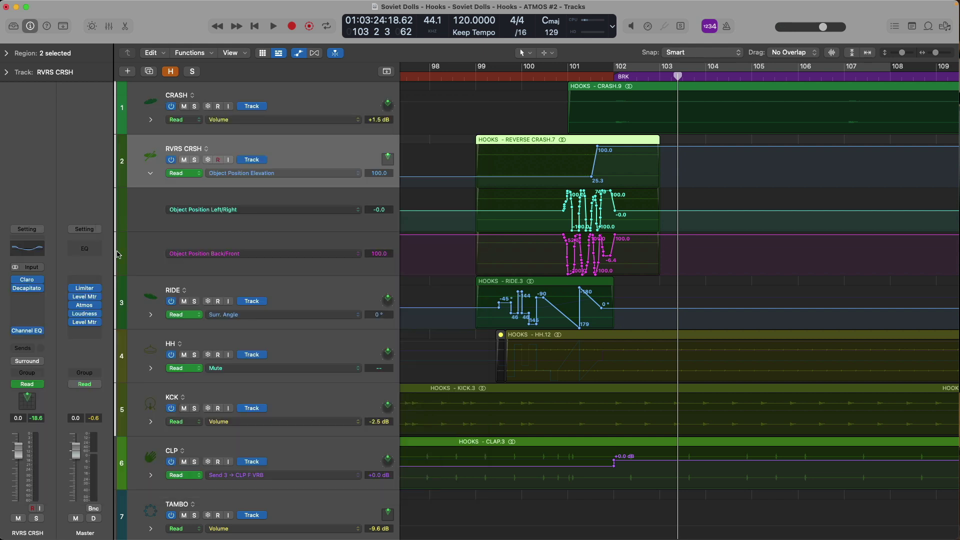
click(195, 159)
click(558, 76)
key(v)
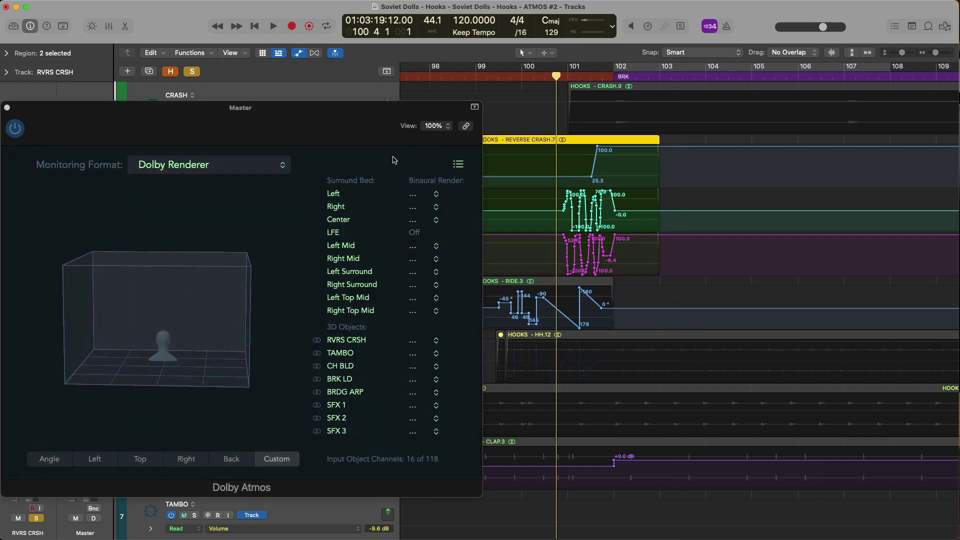
key(space)
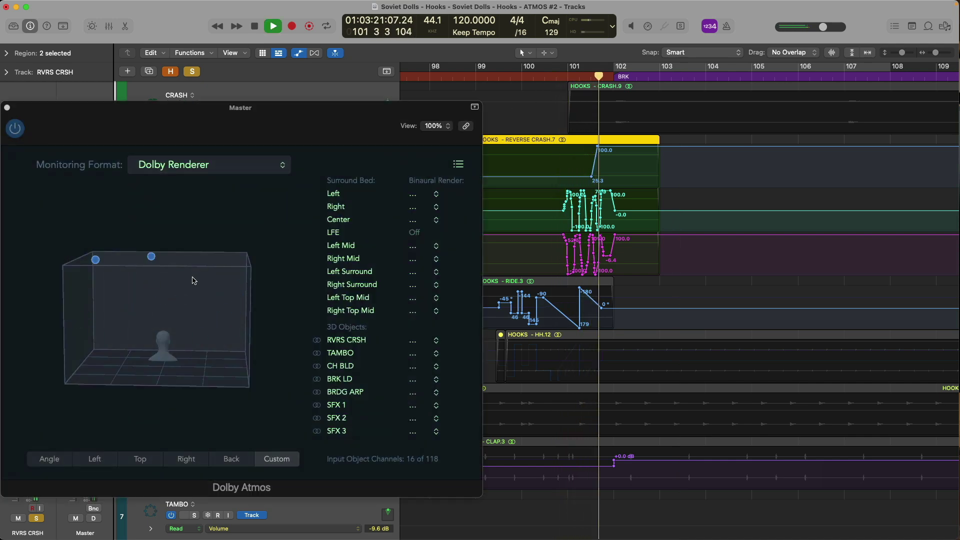
key(space)
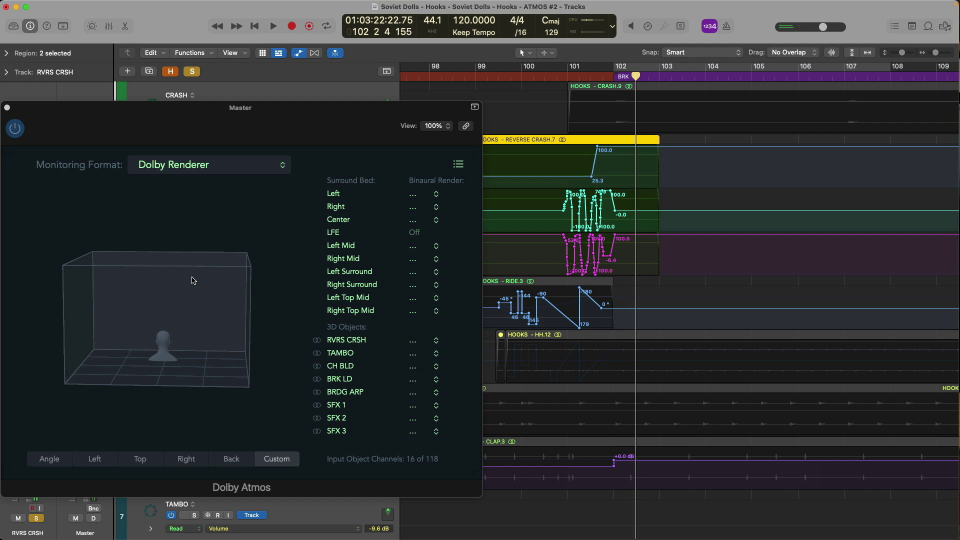
Zoom in on the three SFX regions around bars 99–111
key(v)
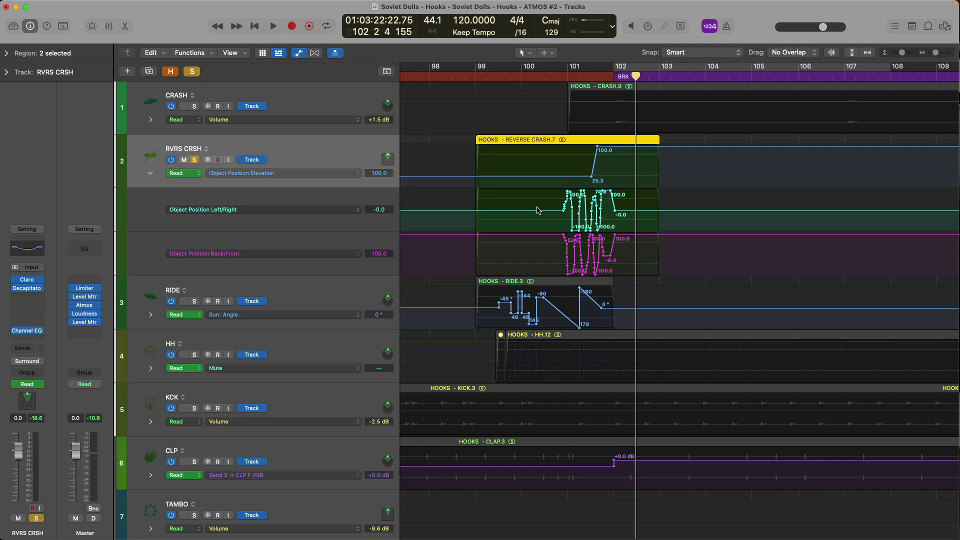
key(z)
scroll(600, 240, down, 5)
drag(857, 240, 873, 270)
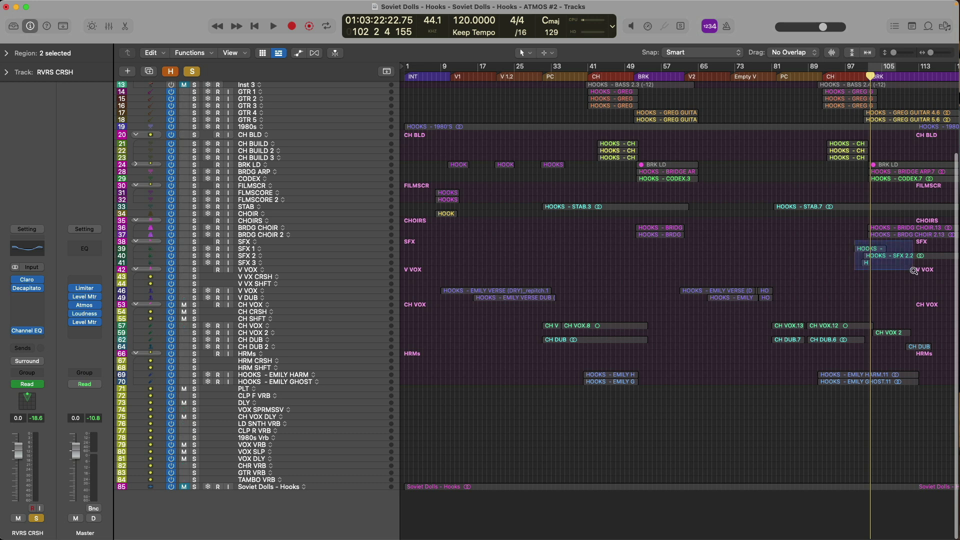
key(z)
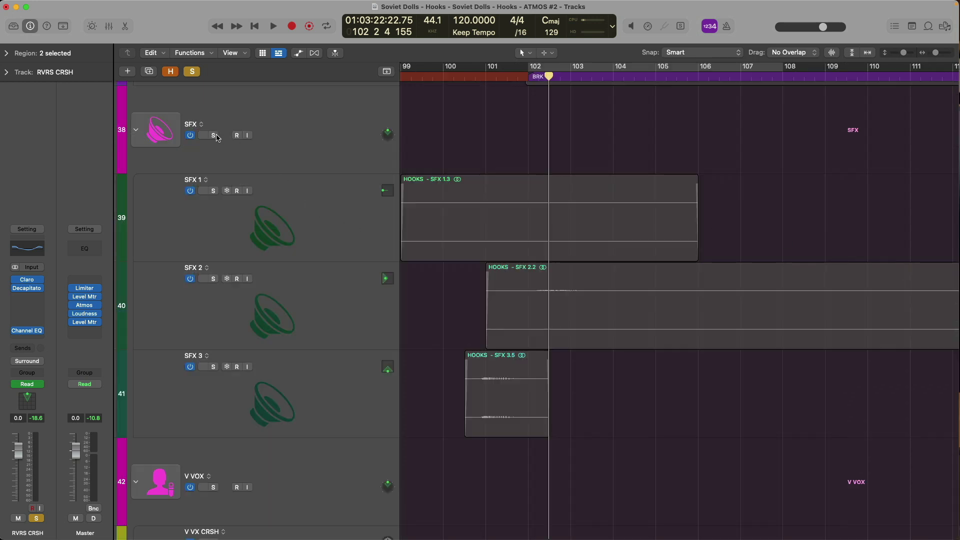
Solo the SFX folder, put the playhead at bar 100, and select SFX 1–3
click(213, 136)
click(446, 76)
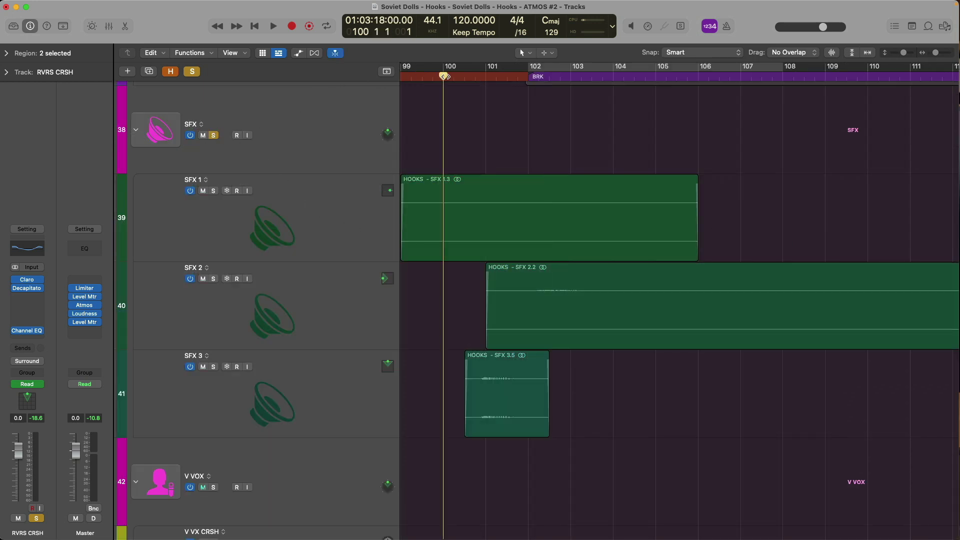
click(363, 216)
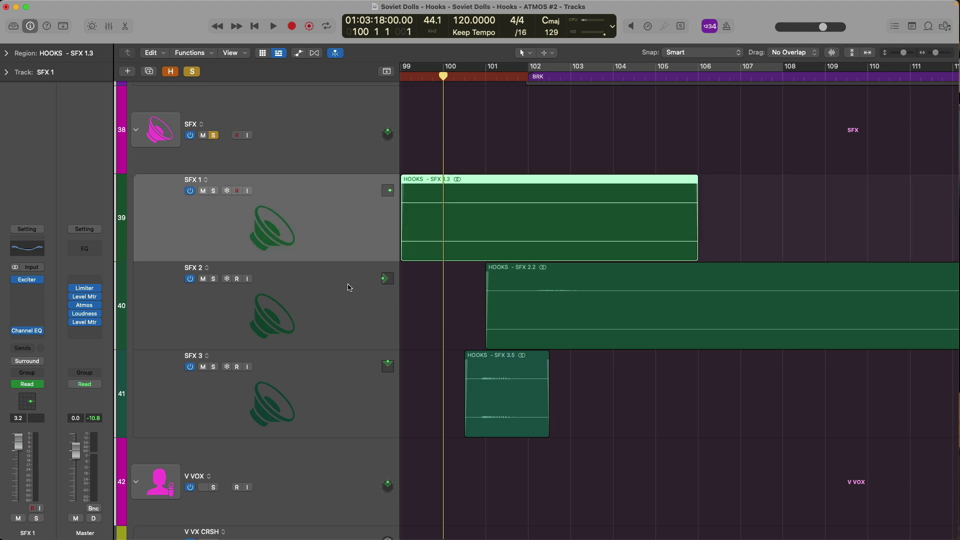
click(350, 300)
click(337, 375)
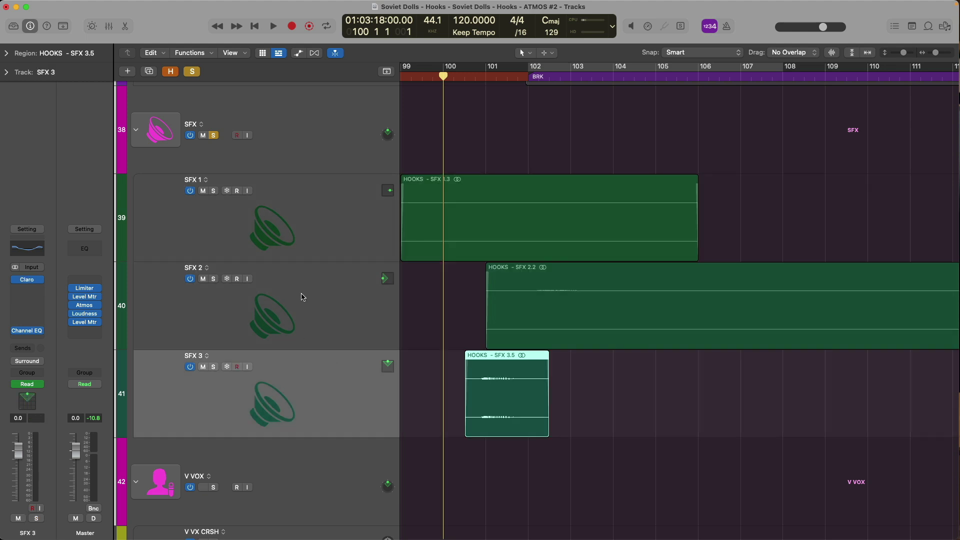
Play the soloed SFX section from bar 100, rotating the Dolby Atmos room to watch SFX 1–3 move
key(ctrl+shift+d)
key(space)
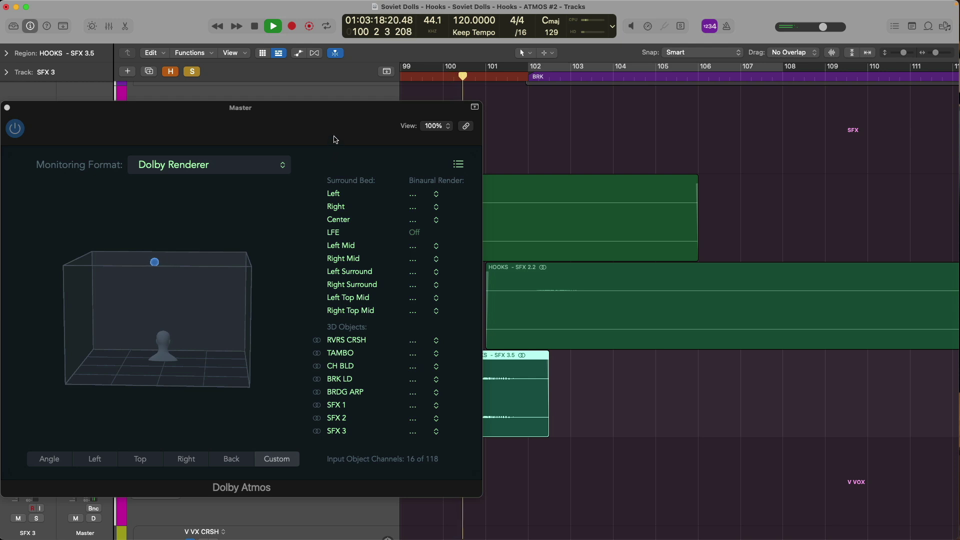
drag(336, 139, 344, 114)
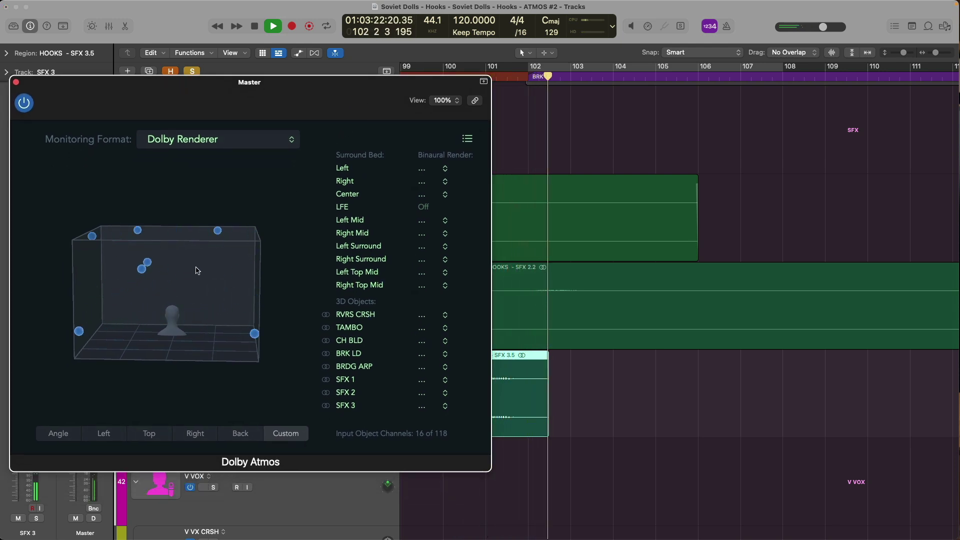
drag(198, 271, 271, 273)
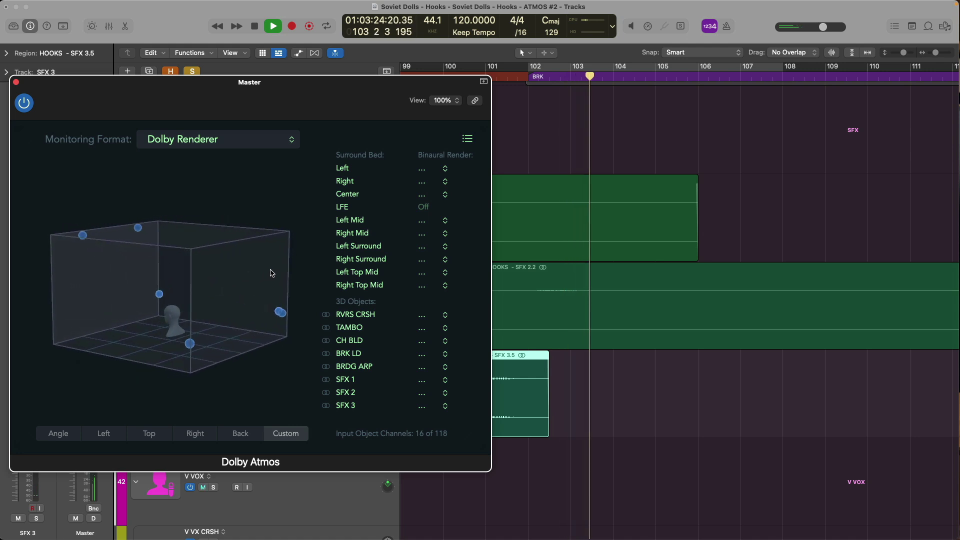
key(space)
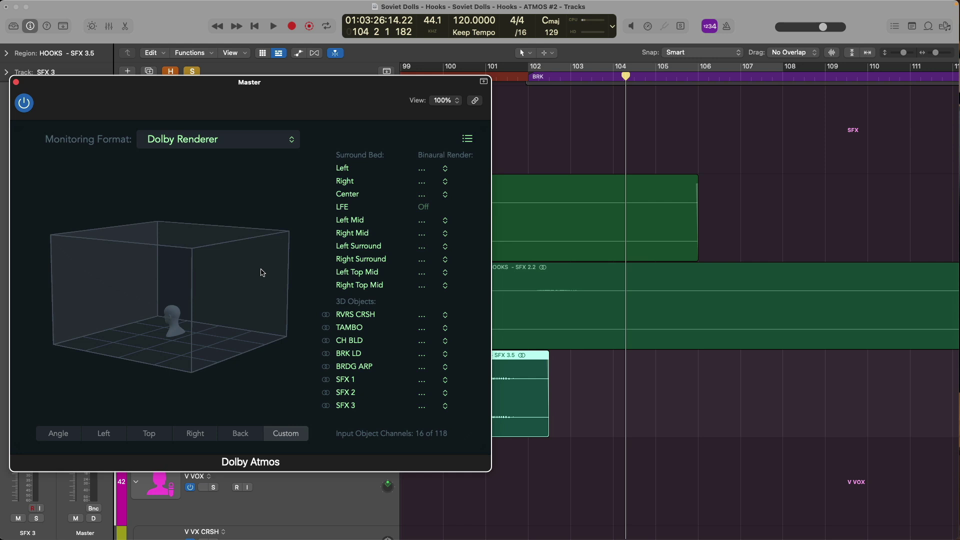
Close the Atmos view, unsolo all, and show BRK LD's elevation, volume and left/right automation lanes
key(super+w)
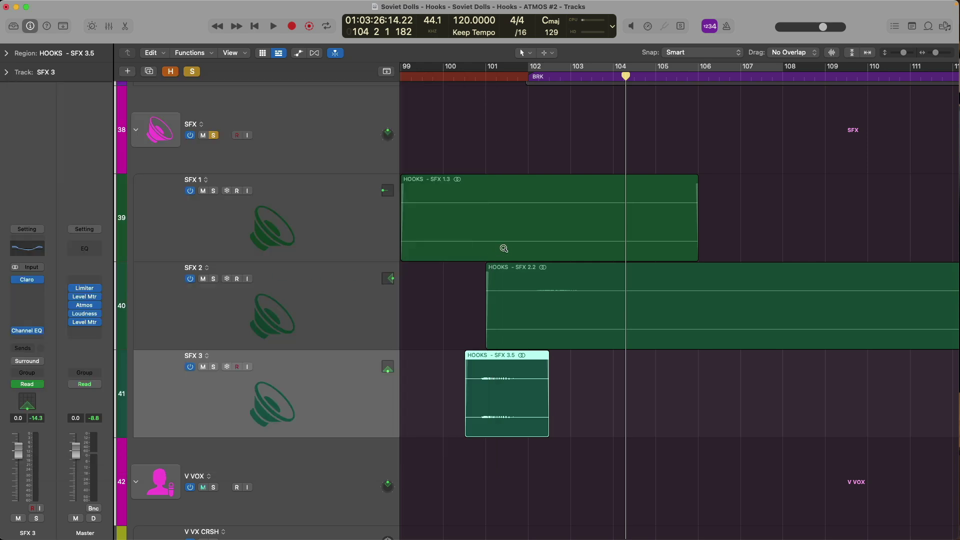
key(z)
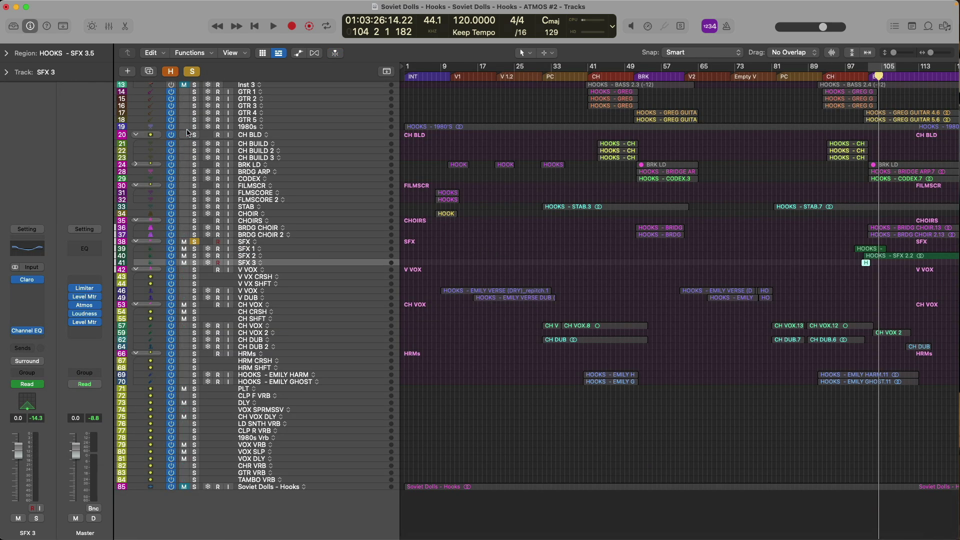
click(192, 71)
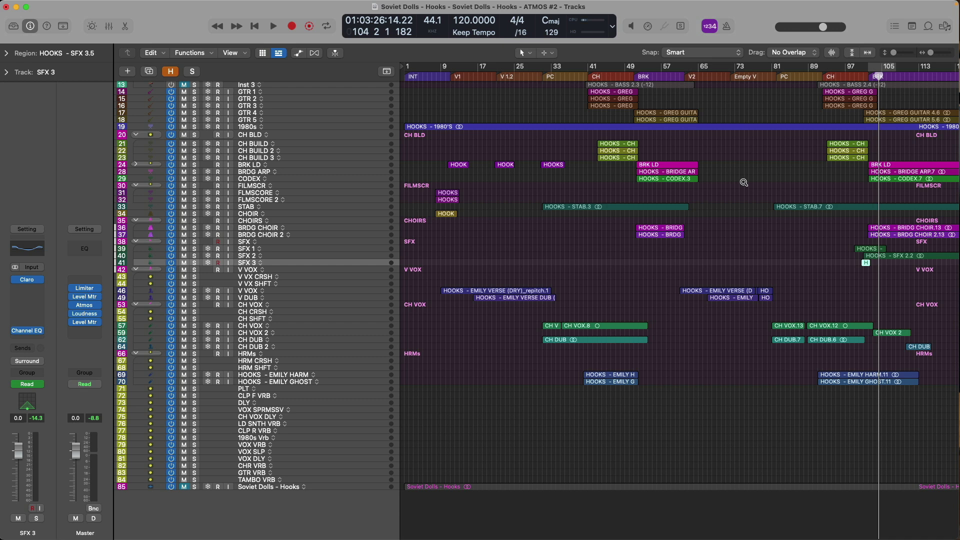
drag(742, 181, 886, 198)
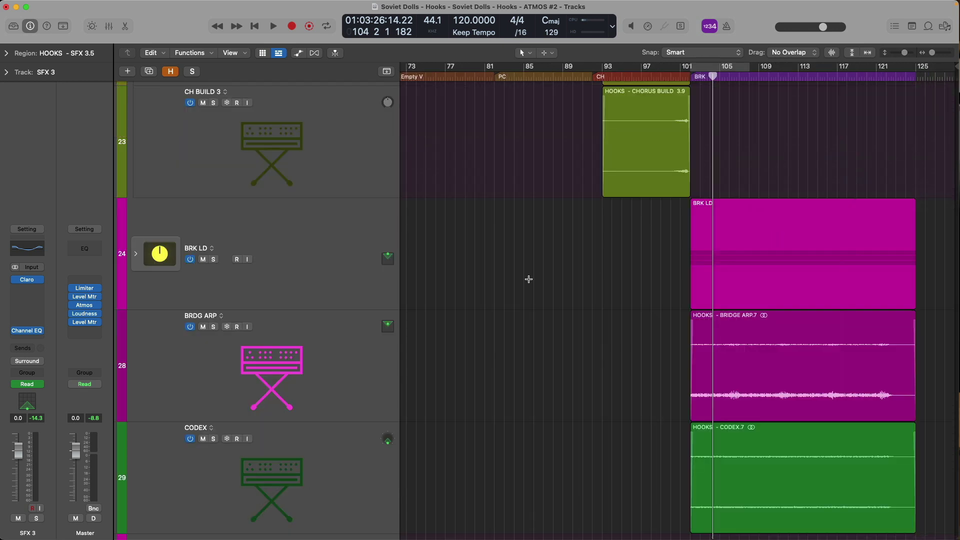
click(319, 231)
key(a)
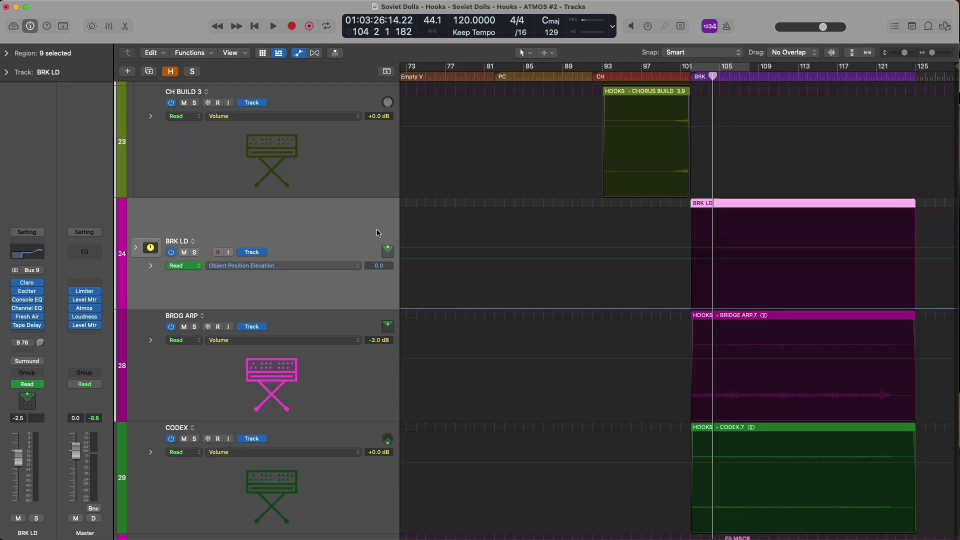
click(151, 269)
scroll(523, 279, left, 10)
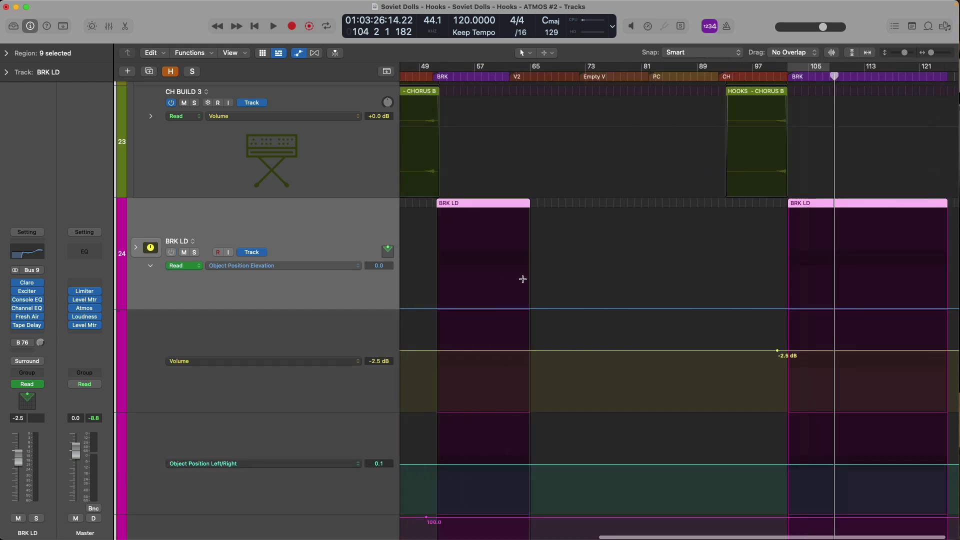
key(super+Left)
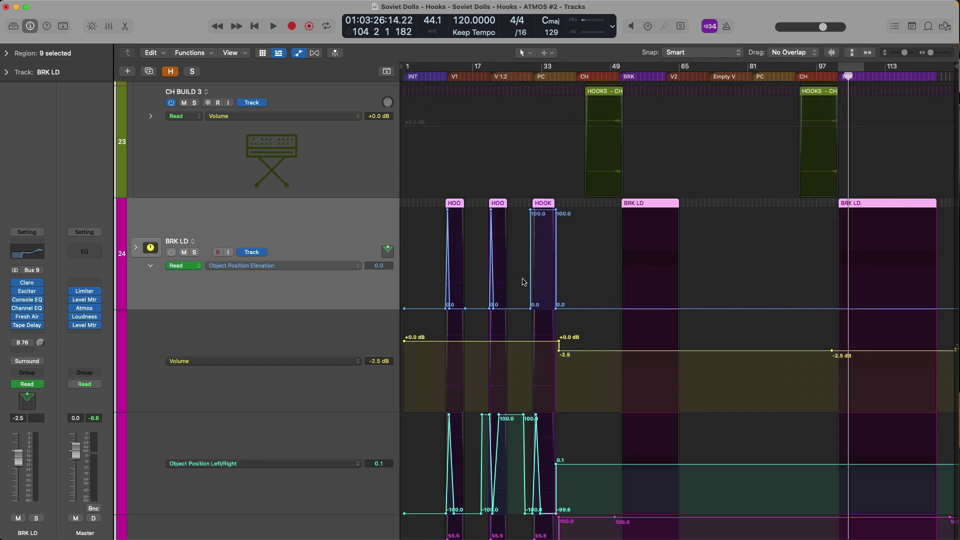
Solo BRK LD, play from bar 10, and watch it in the Dolby Atmos room from the front
click(443, 76)
key(ctrl+s)
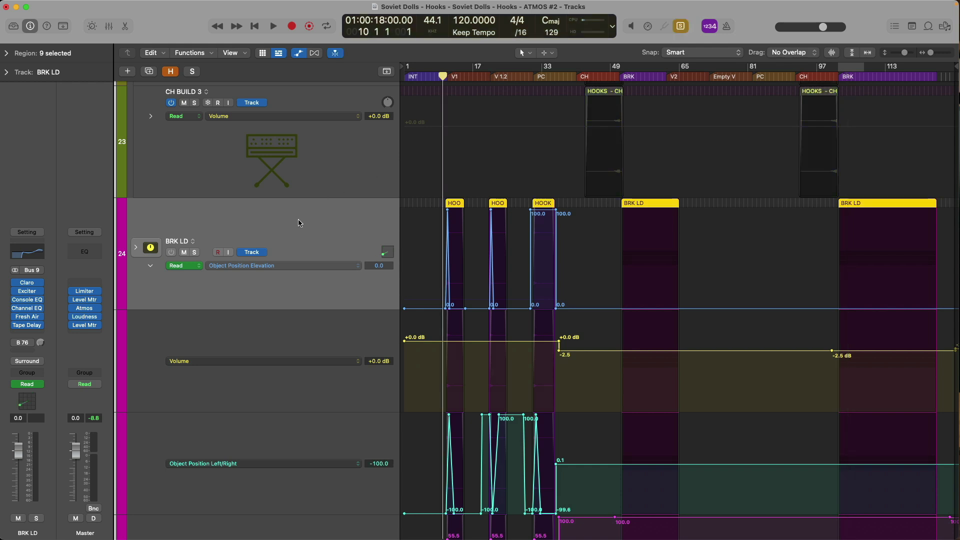
key(space)
drag(432, 203, 509, 473)
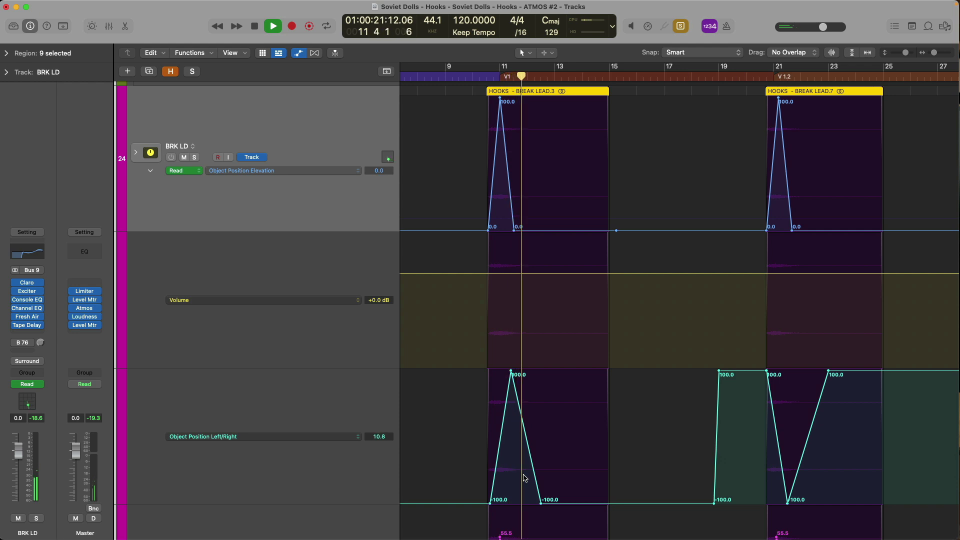
key(ctrl+d)
drag(251, 310, 190, 315)
Replay BRK LD from about bar 9, viewing its movement from above in the Atmos room
key(space)
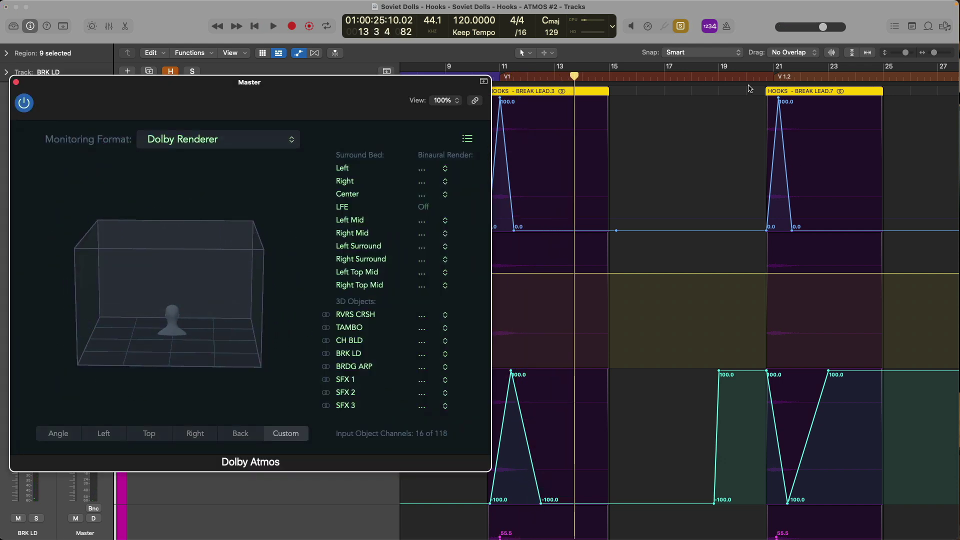
key(space)
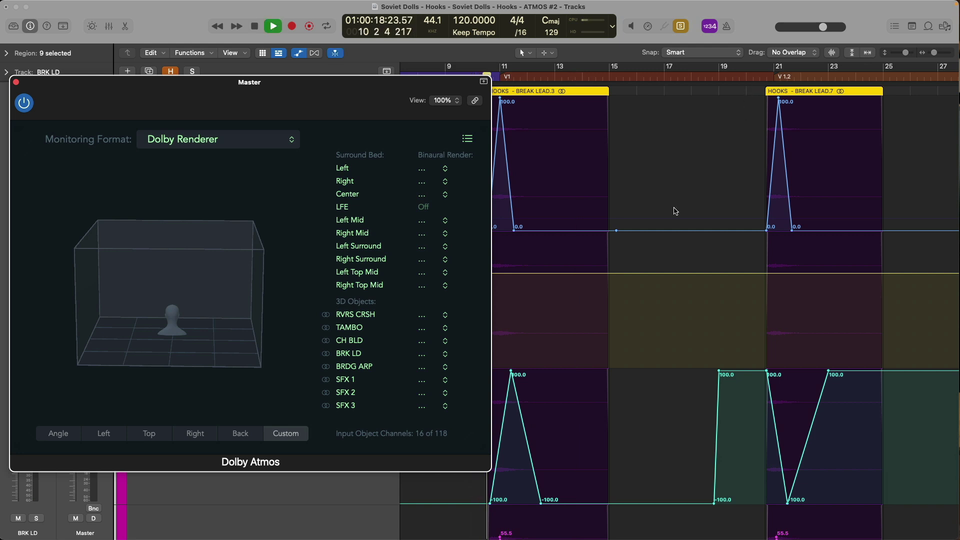
drag(252, 265, 310, 251)
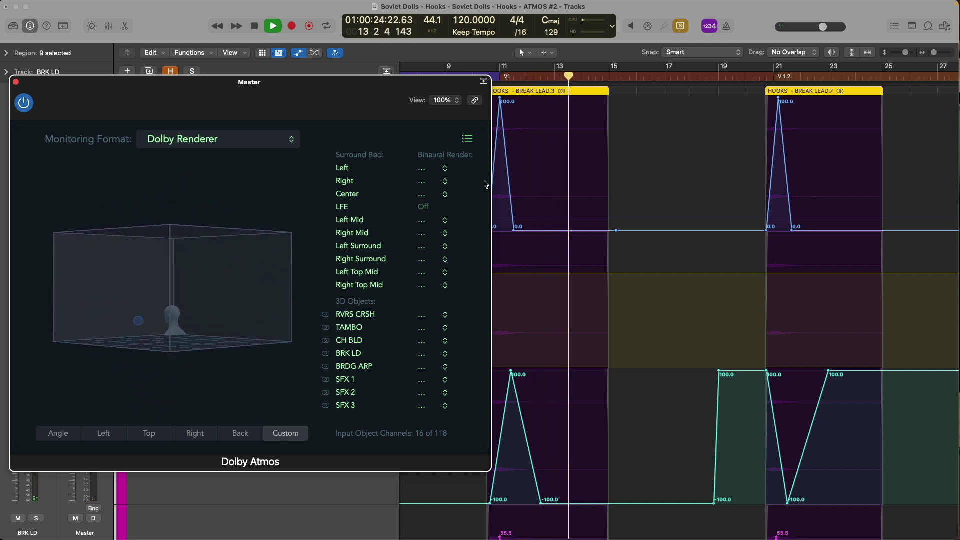
key(space)
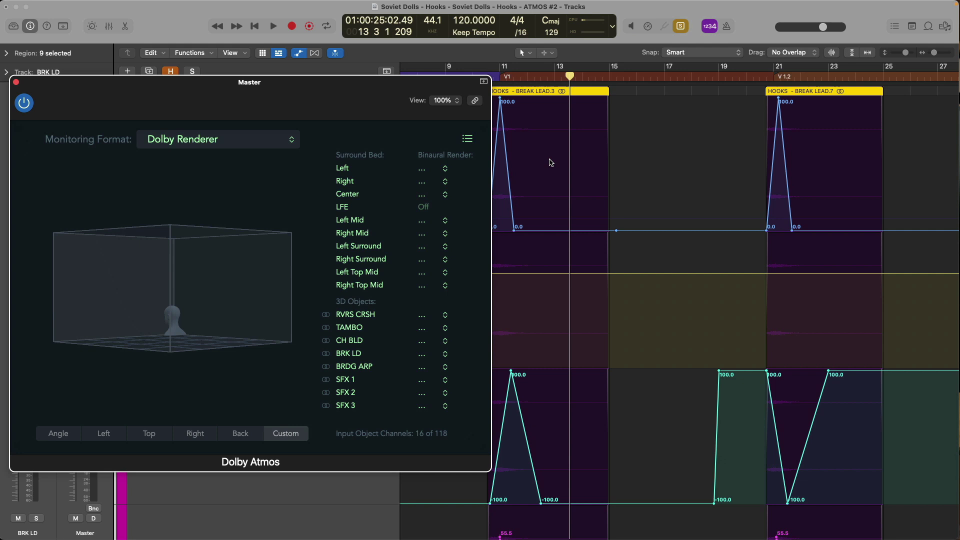
Preview BRK LD's movement from bar 20 in a tilted top view of the room
click(766, 76)
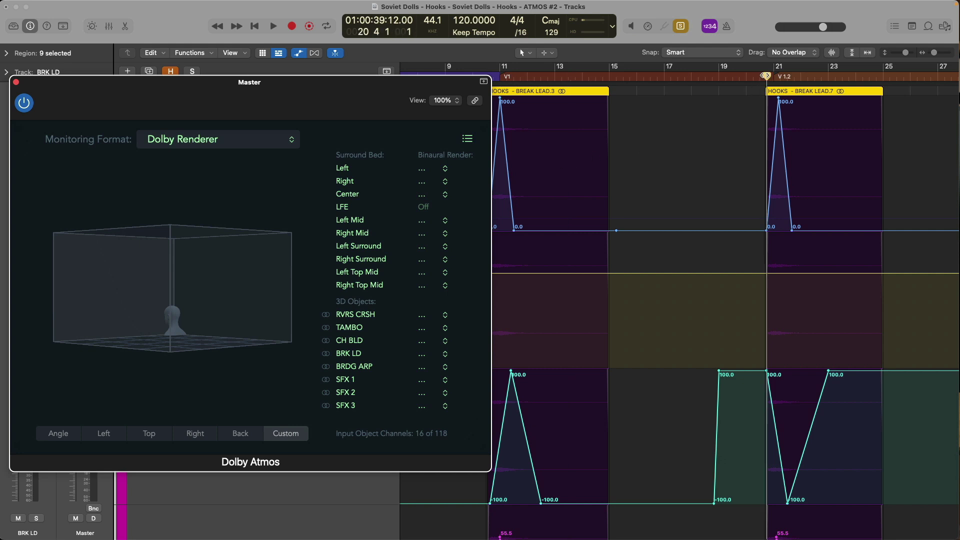
key(space)
drag(221, 253, 196, 341)
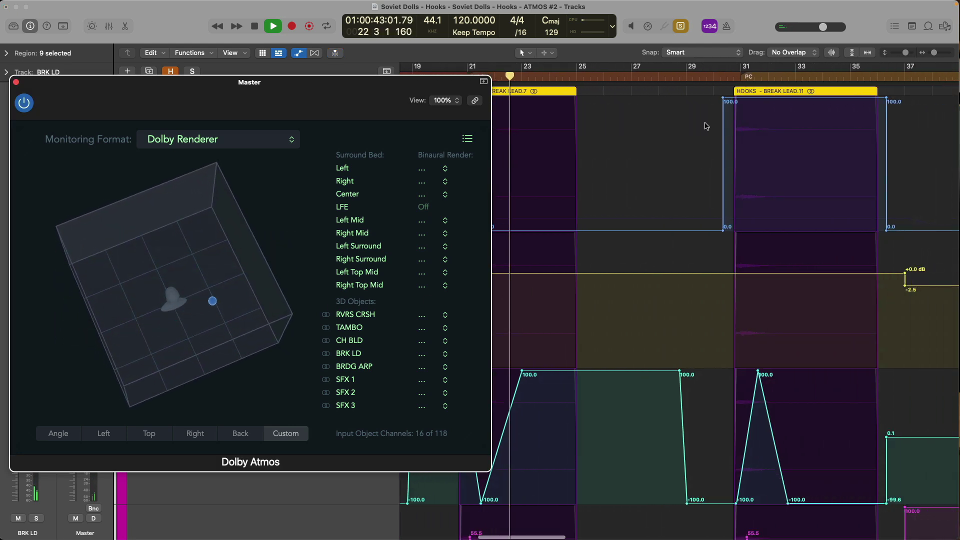
key(space)
Preview BRK LD's movement from bar 30 in a front perspective, then stop playback
click(713, 76)
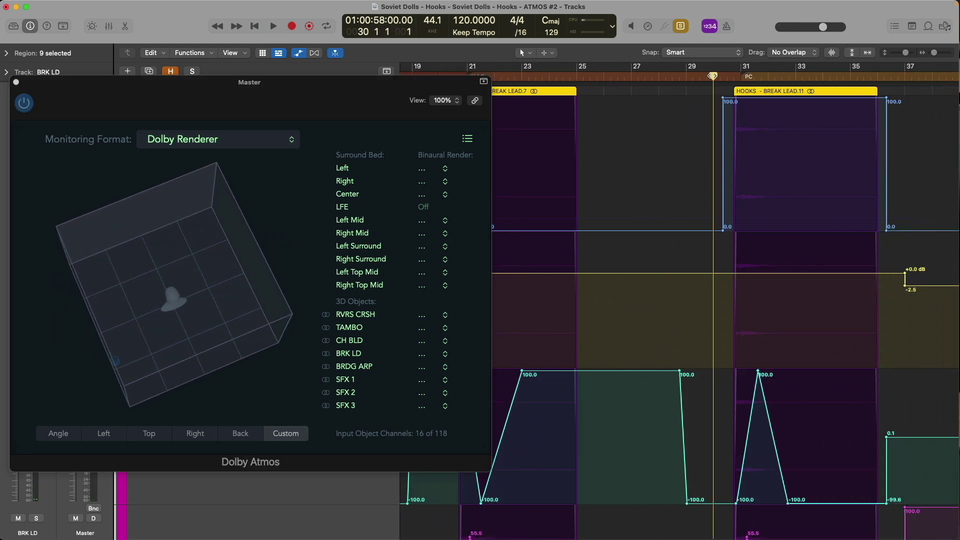
key(space)
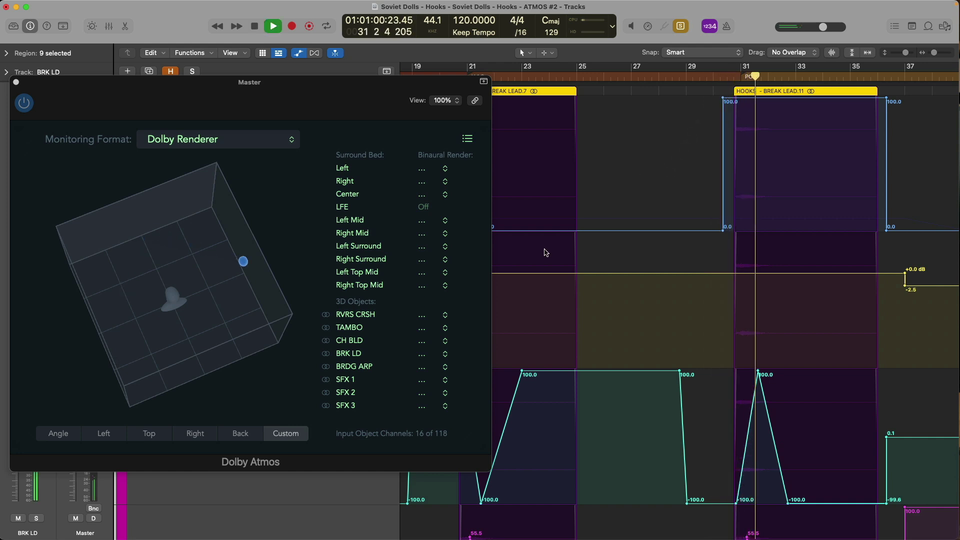
drag(220, 293, 225, 221)
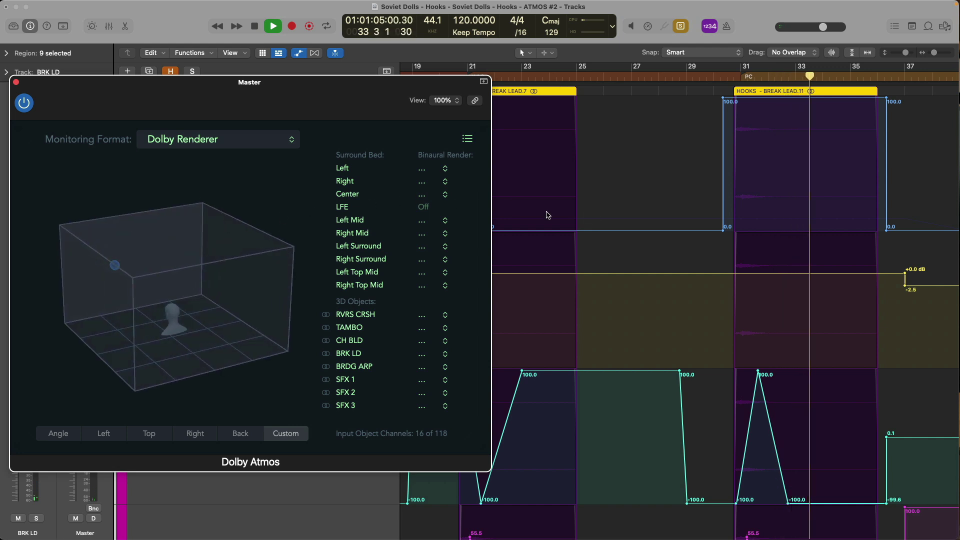
key(space)
Close the Atmos view, zoom out to bars 1–113 and shrink track heights to fit all BRK LD lanes
key(super+w)
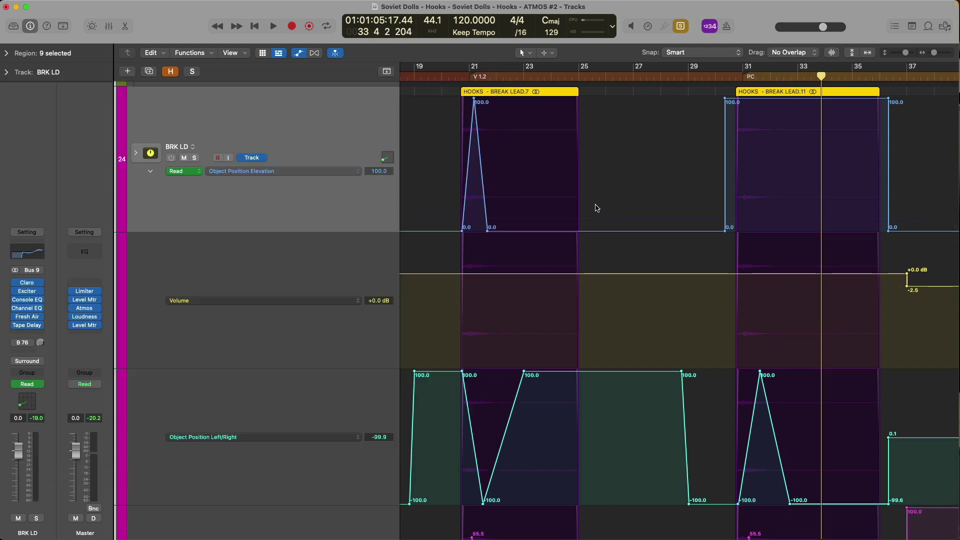
key(z)
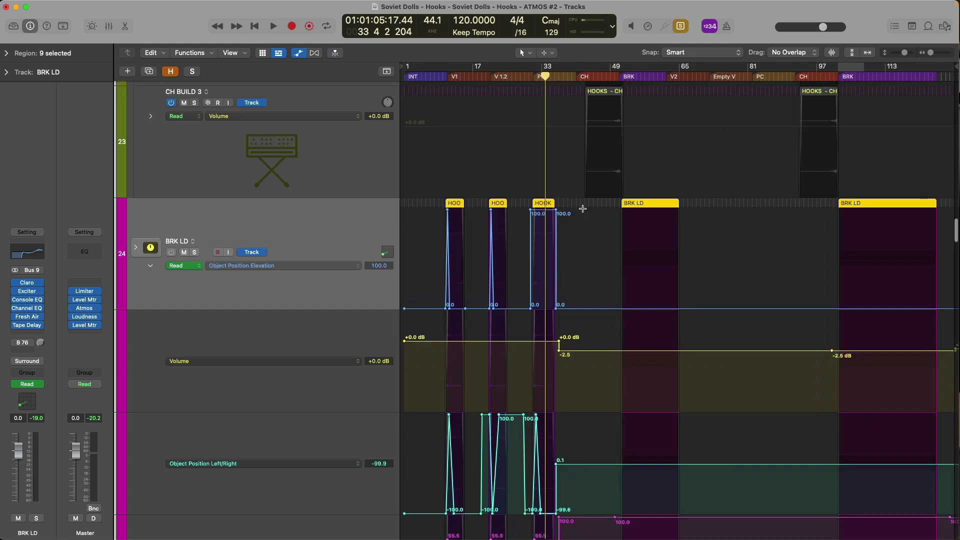
key(super+Up)
key(super+Up)
key(super+Up)
key(super+Up)
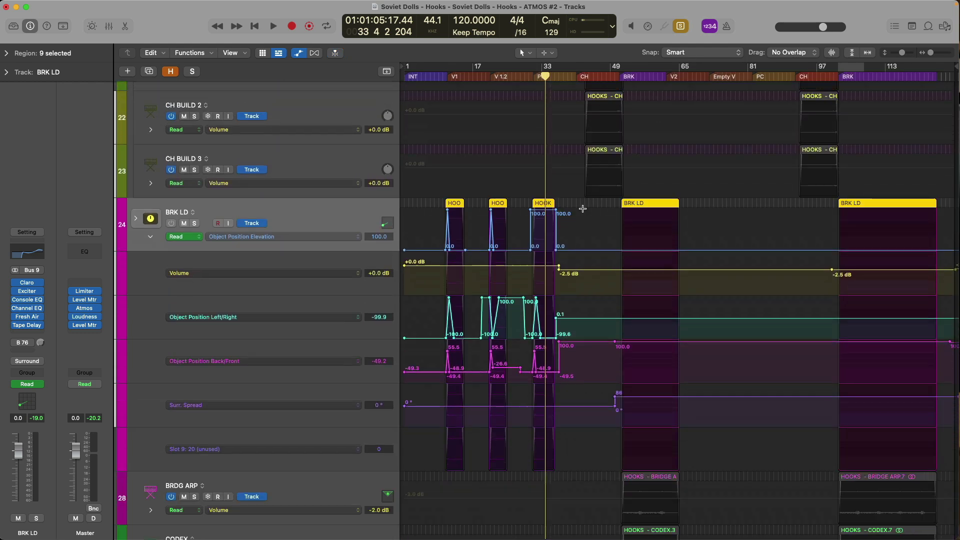